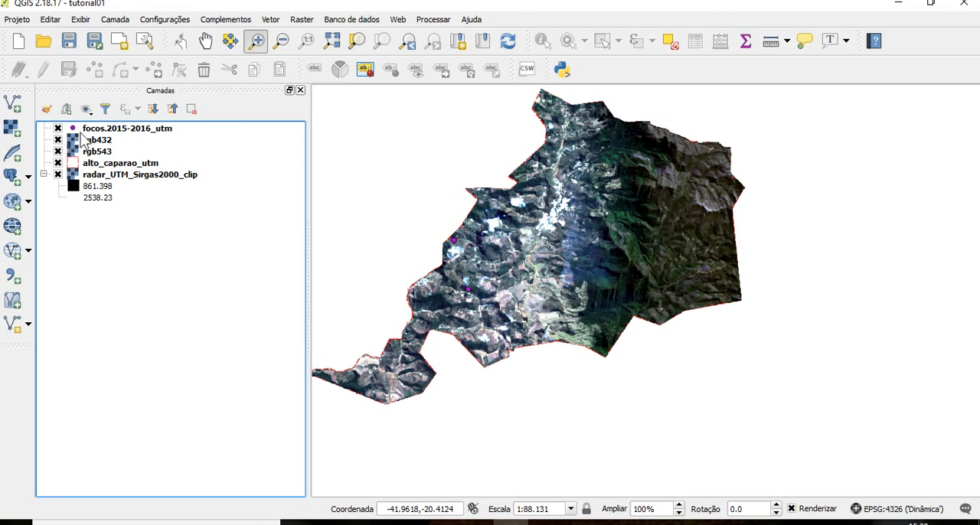
Compare the rgb432 and rgb543 image layers with the radar raster by toggling their visibility, leaving both image layers hidden
{"action": "left_click", "coordinate": [58, 139]}
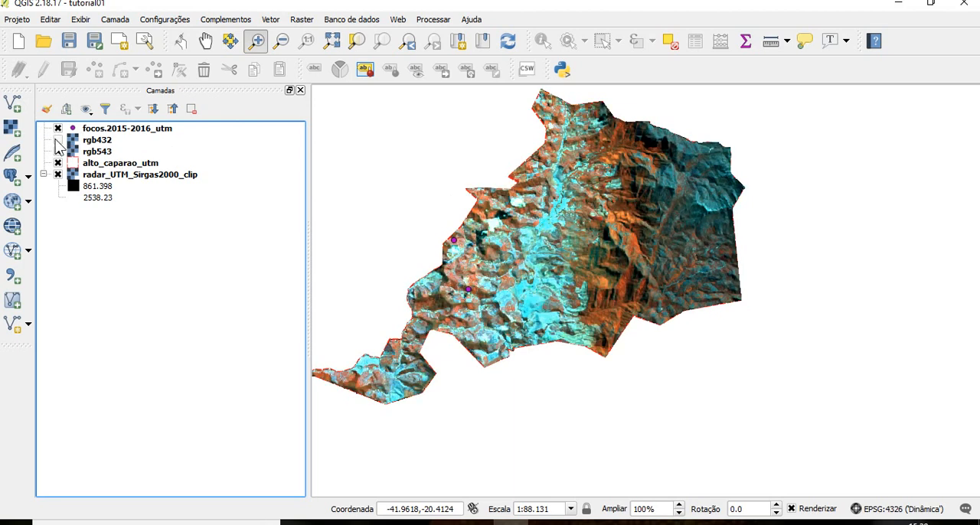
{"action": "left_click", "coordinate": [58, 151]}
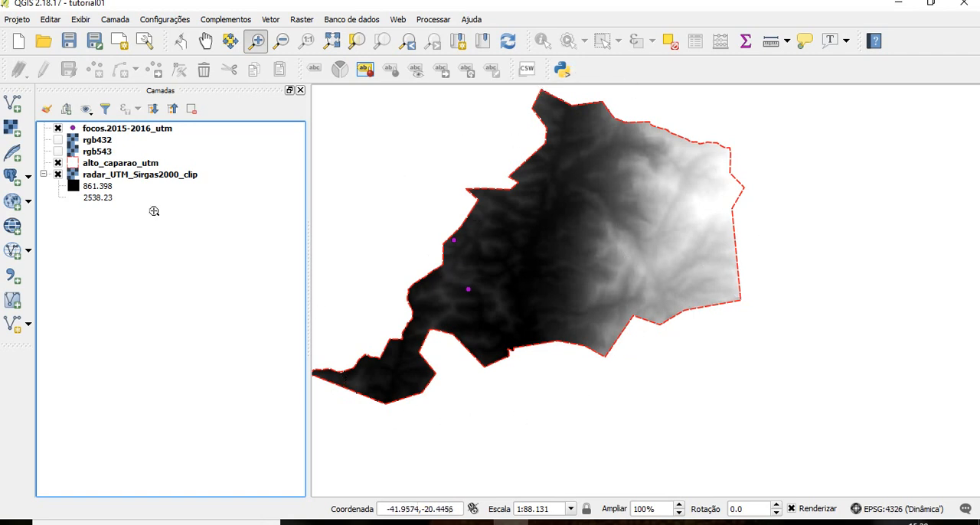
{"action": "left_click", "coordinate": [58, 151]}
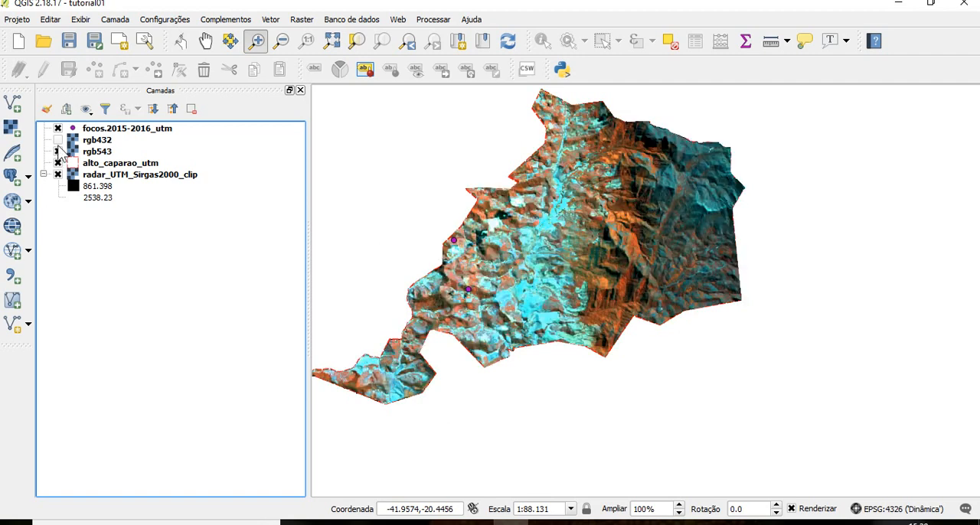
{"action": "left_click", "coordinate": [57, 140]}
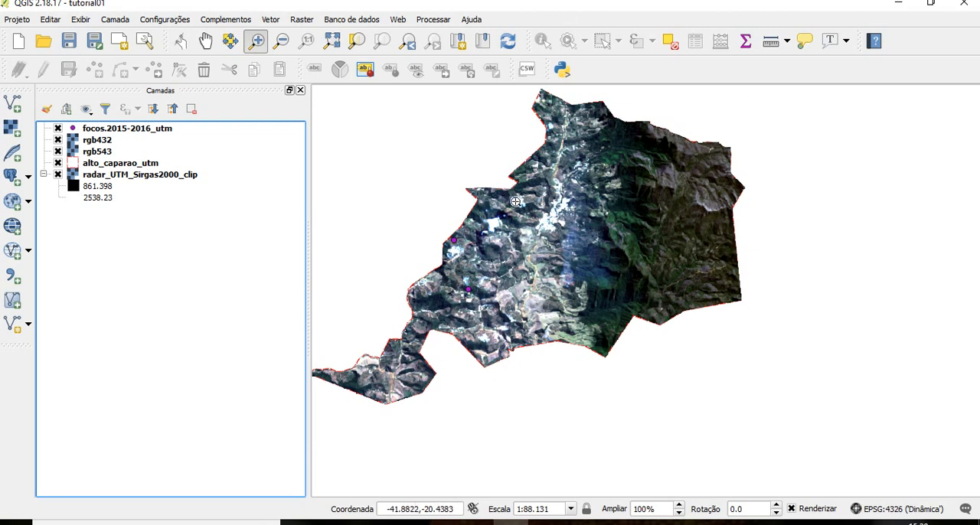
{"action": "left_click", "coordinate": [57, 140]}
{"action": "left_click", "coordinate": [58, 152]}
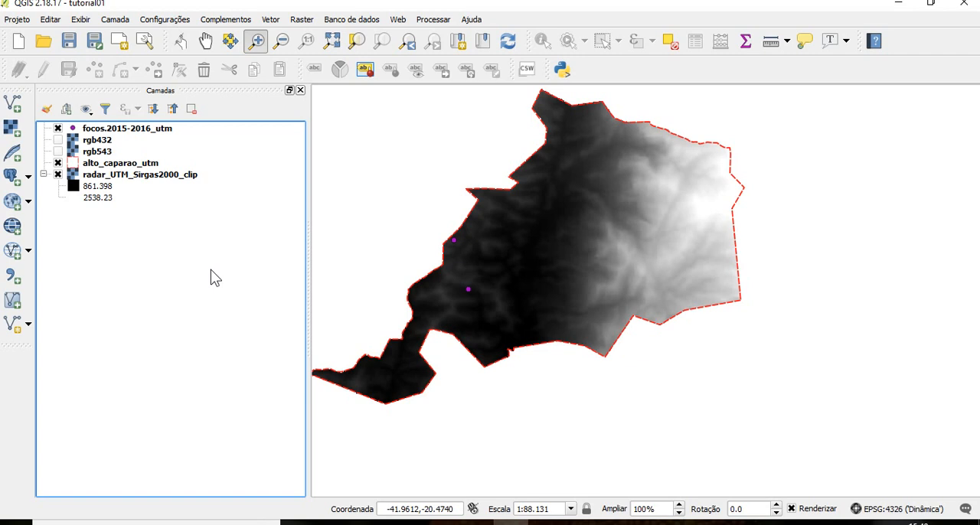
Start the raster contour extraction and set radar_UTM_Sirgas2000_clip as its input raster
{"action": "left_click", "coordinate": [143, 180]}
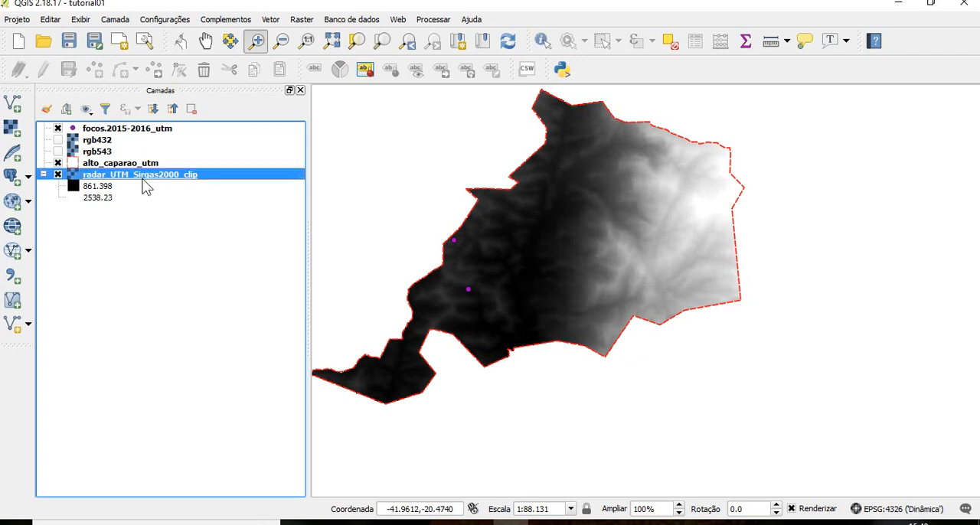
{"action": "left_click", "coordinate": [302, 21]}
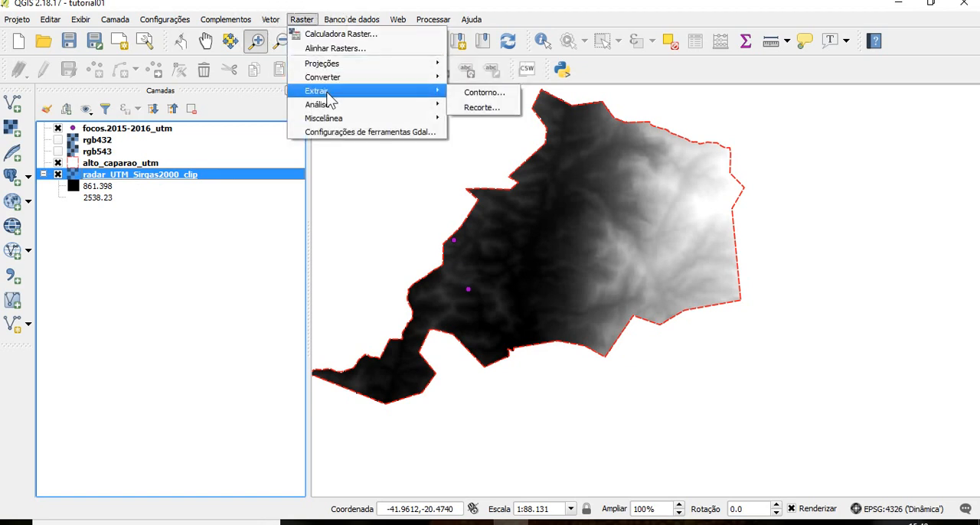
{"action": "mouse_move", "coordinate": [436, 90]}
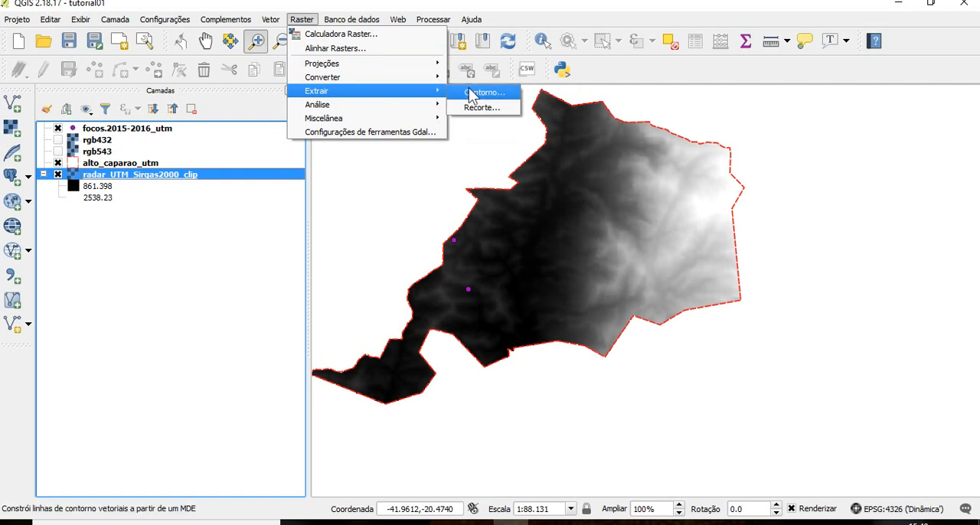
{"action": "left_click", "coordinate": [471, 94]}
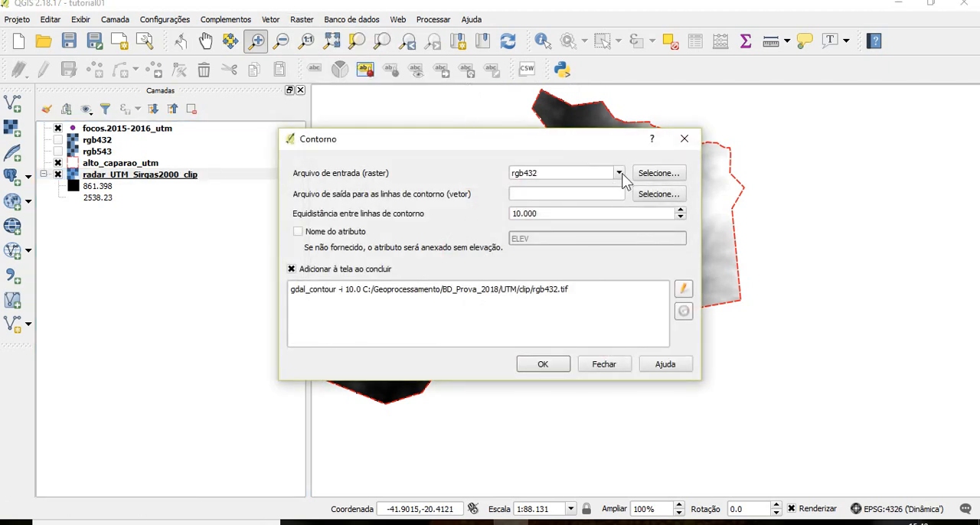
{"action": "left_click", "coordinate": [618, 174]}
{"action": "left_click", "coordinate": [605, 204]}
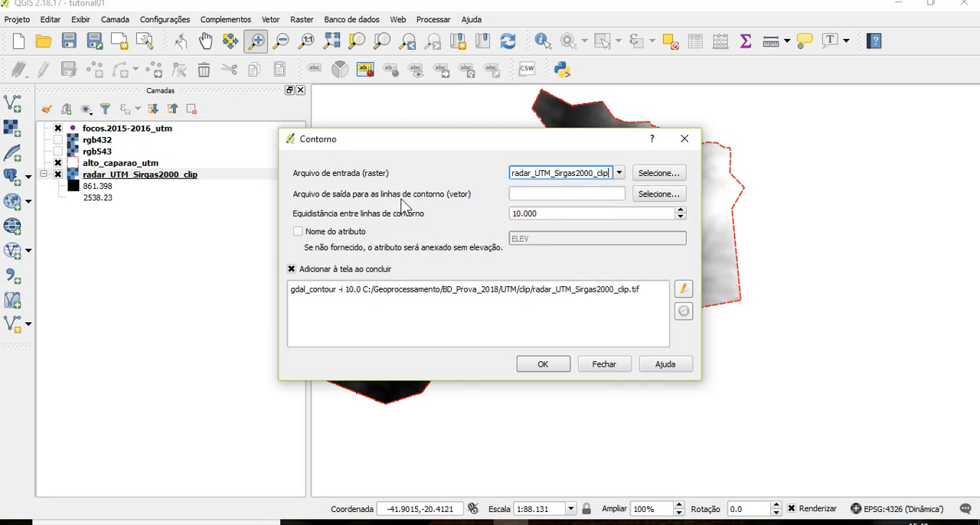
Set the contour output file to Cvn_alto_caparao in the UTM\clip folder
{"action": "left_click", "coordinate": [667, 195]}
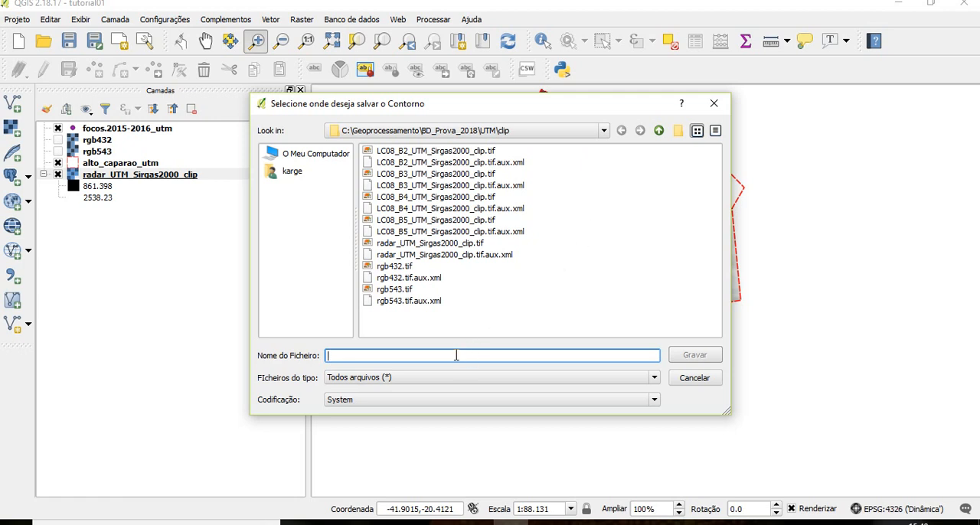
{"action": "type", "text": "Cvn"}
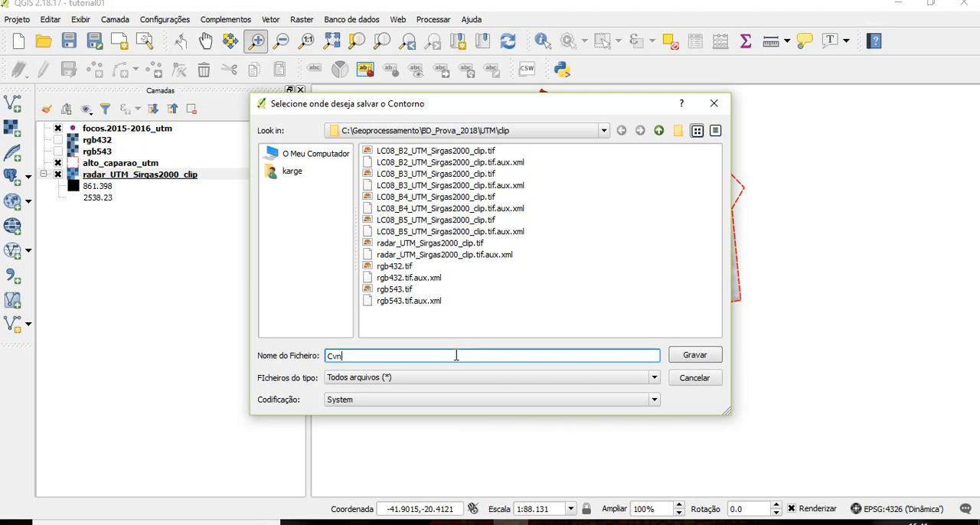
{"action": "type", "text": "_alto_caparao"}
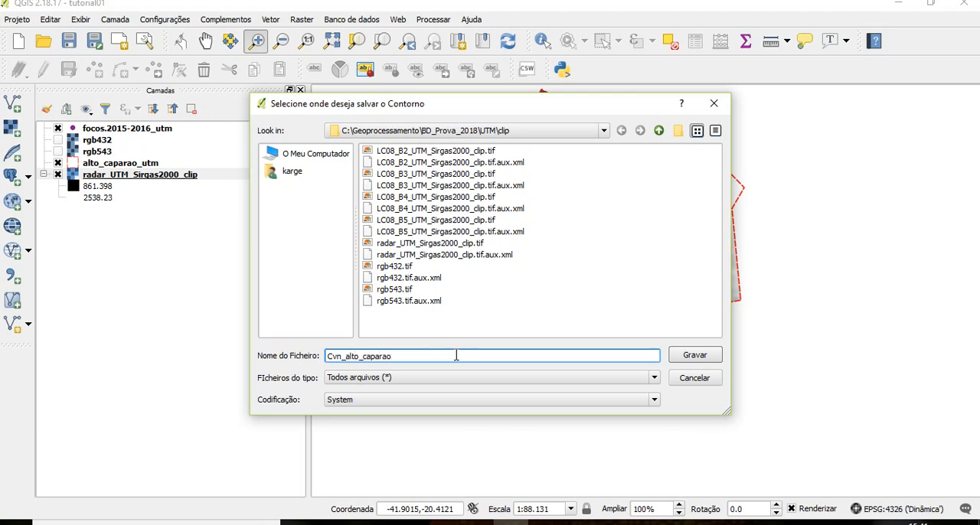
{"action": "left_click", "coordinate": [681, 358]}
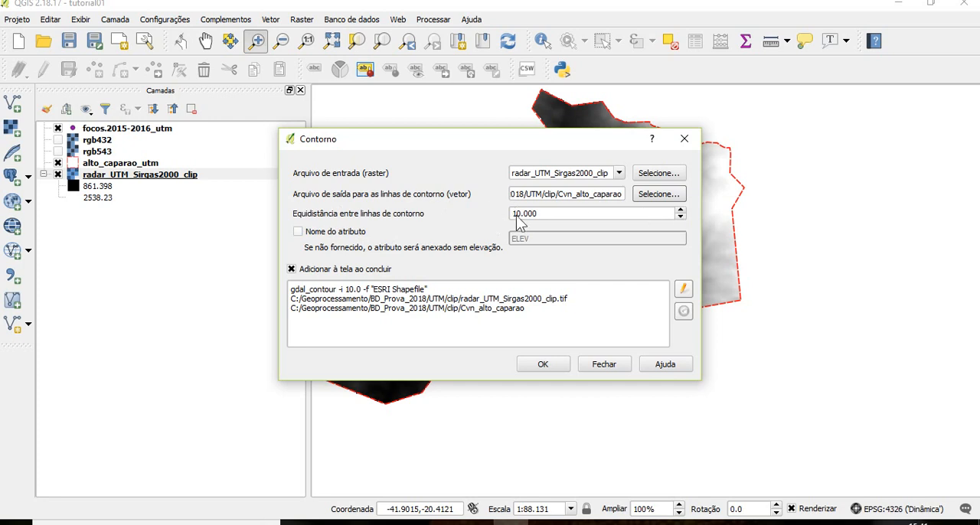
Enable the ELEV elevation attribute, generate the contour lines, and close the Contour tool
{"action": "left_click", "coordinate": [299, 233]}
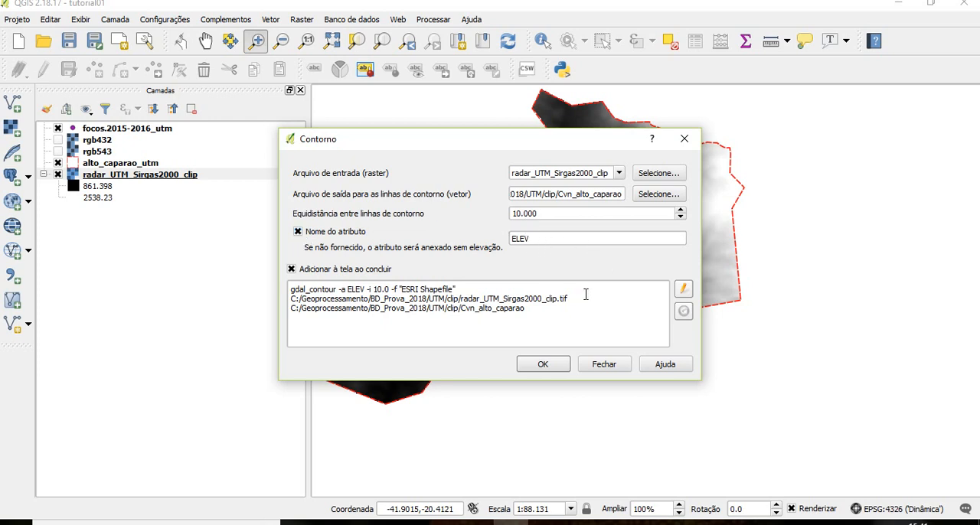
{"action": "left_click", "coordinate": [546, 366]}
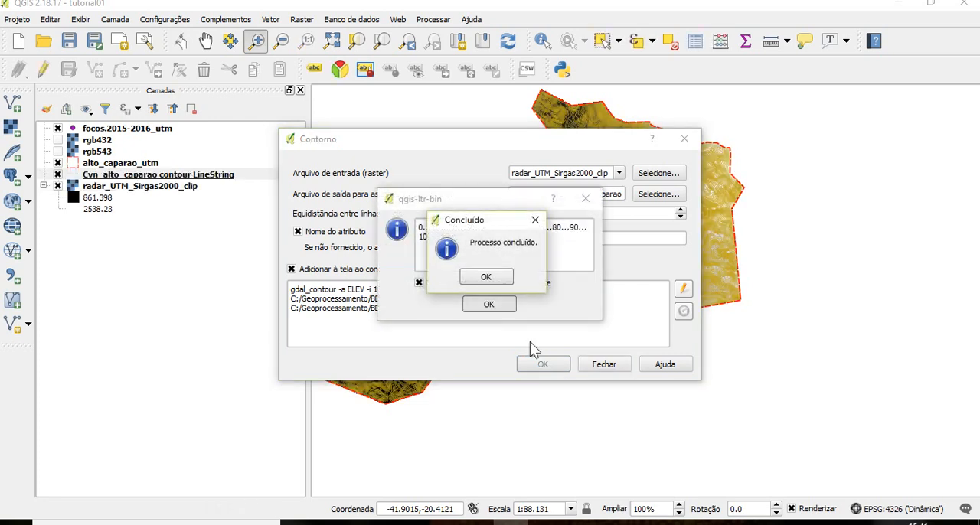
{"action": "left_click", "coordinate": [505, 280]}
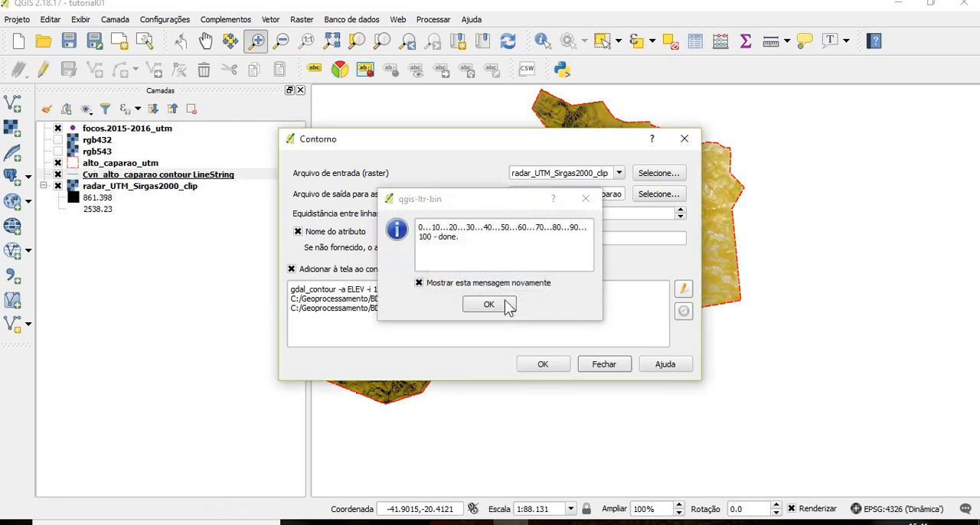
{"action": "left_click", "coordinate": [506, 304]}
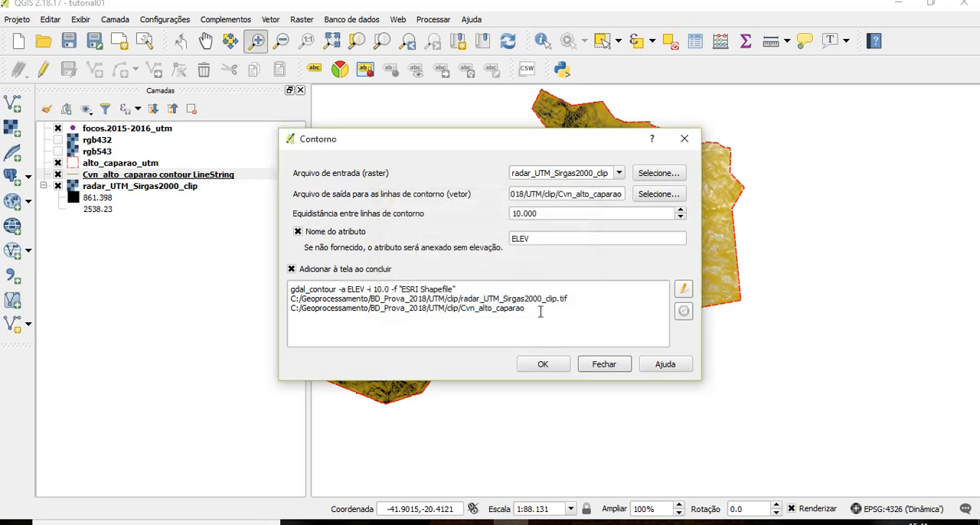
{"action": "left_click", "coordinate": [620, 367]}
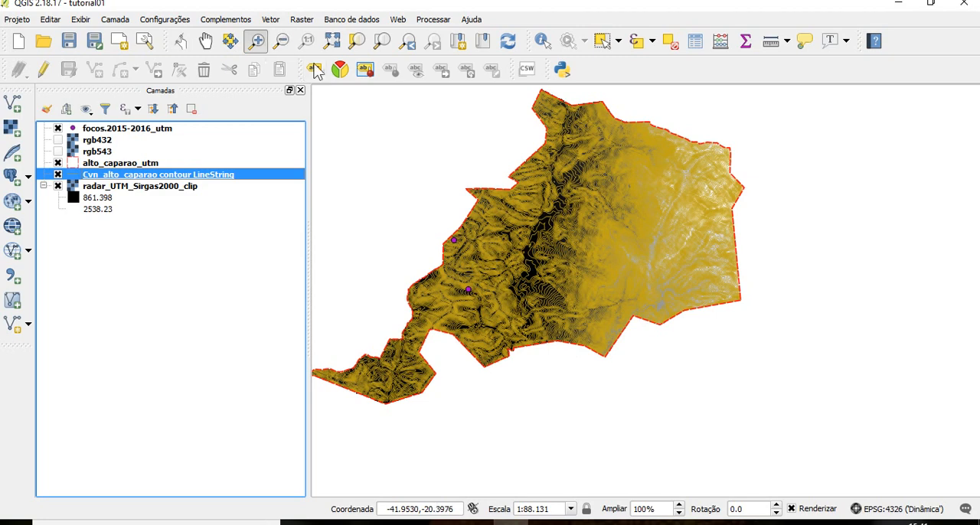
Examine the spacing of the generated contour lines on the steep slopes and around the fire points near the western boundary
{"action": "left_click_drag", "start_coordinate": [536, 218], "coordinate": [638, 302]}
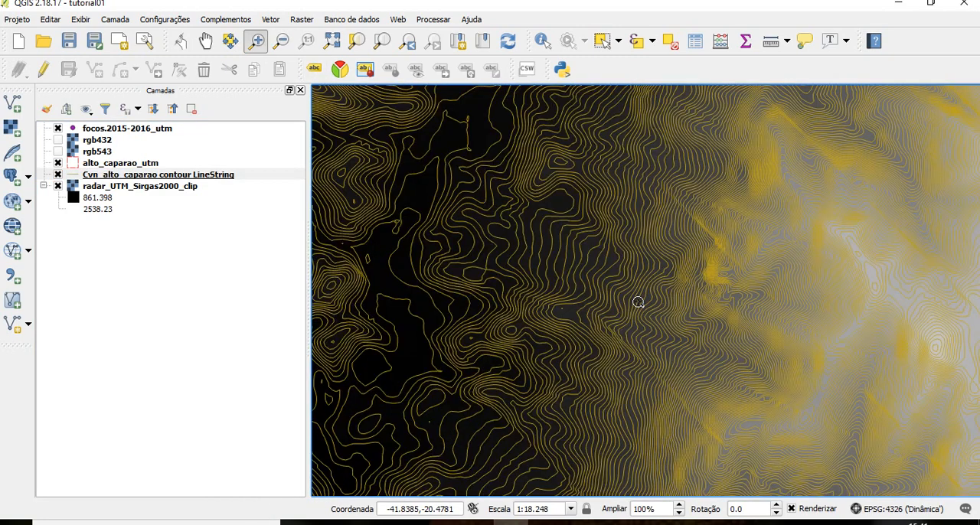
{"action": "left_click_drag", "start_coordinate": [704, 147], "coordinate": [904, 391]}
{"action": "left_click_drag", "start_coordinate": [347, 158], "coordinate": [642, 444]}
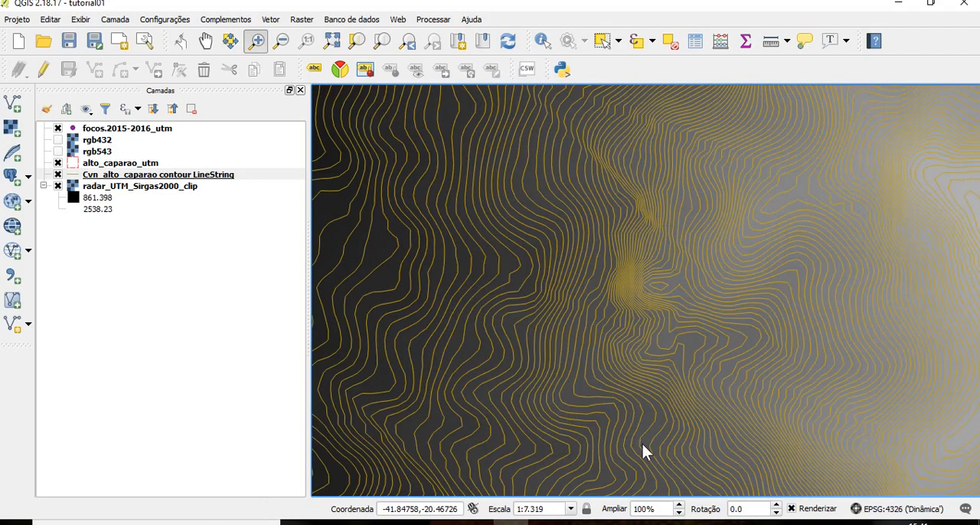
{"action": "left_click", "coordinate": [281, 38]}
{"action": "left_click", "coordinate": [575, 220]}
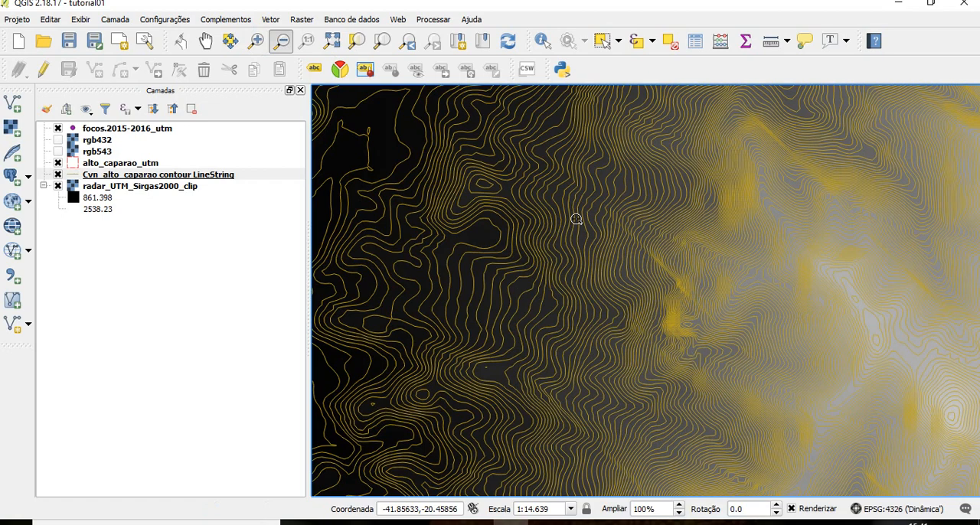
{"action": "left_click", "coordinate": [575, 219]}
{"action": "left_click", "coordinate": [575, 219]}
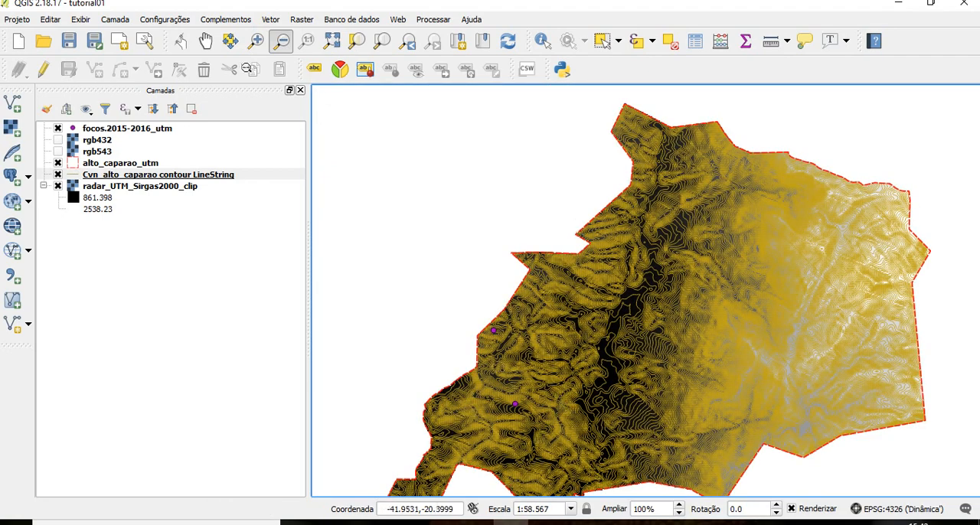
{"action": "left_click", "coordinate": [256, 41]}
{"action": "left_click_drag", "start_coordinate": [588, 316], "coordinate": [473, 425]}
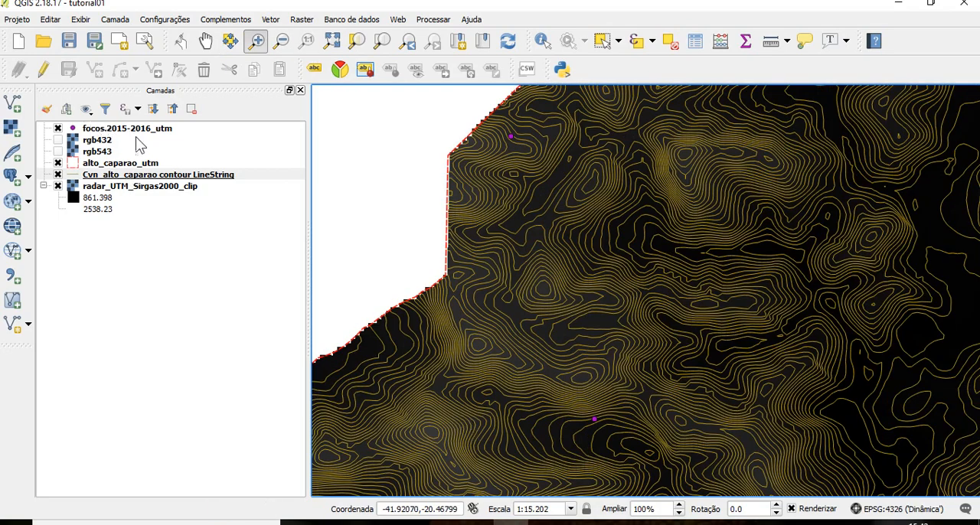
Change the line colour of the Cvn_alto_caparao contour layer to a reddish brown and apply the style
{"action": "left_click", "coordinate": [120, 175]}
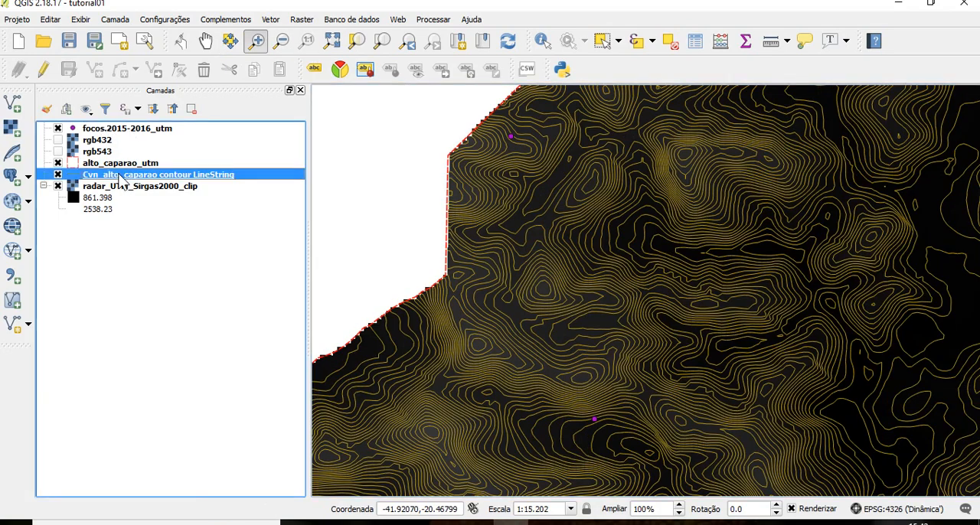
{"action": "double_click", "coordinate": [119, 176]}
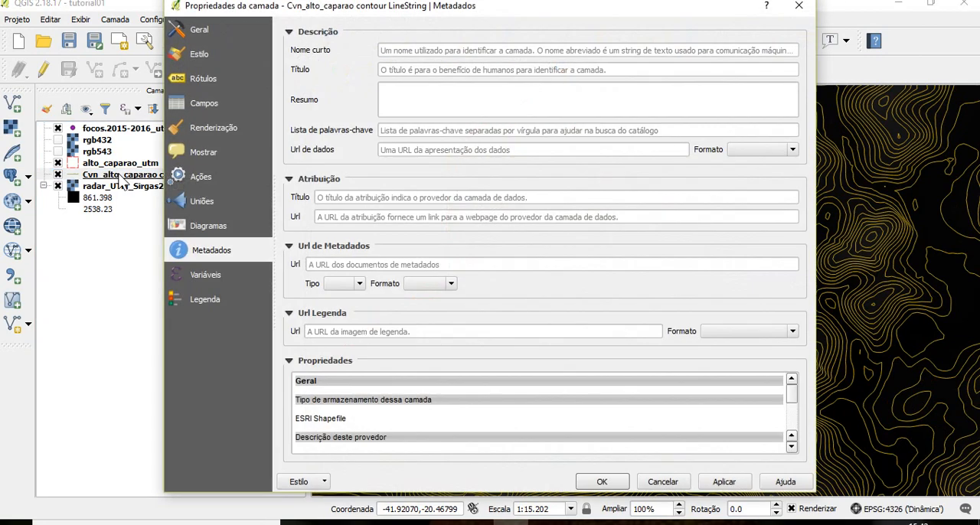
{"action": "left_click", "coordinate": [201, 54]}
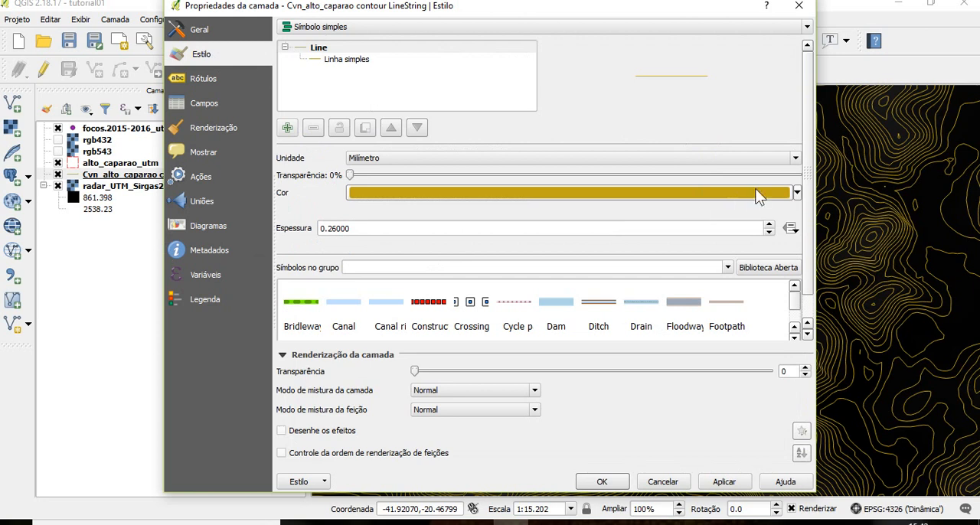
{"action": "left_click", "coordinate": [796, 193]}
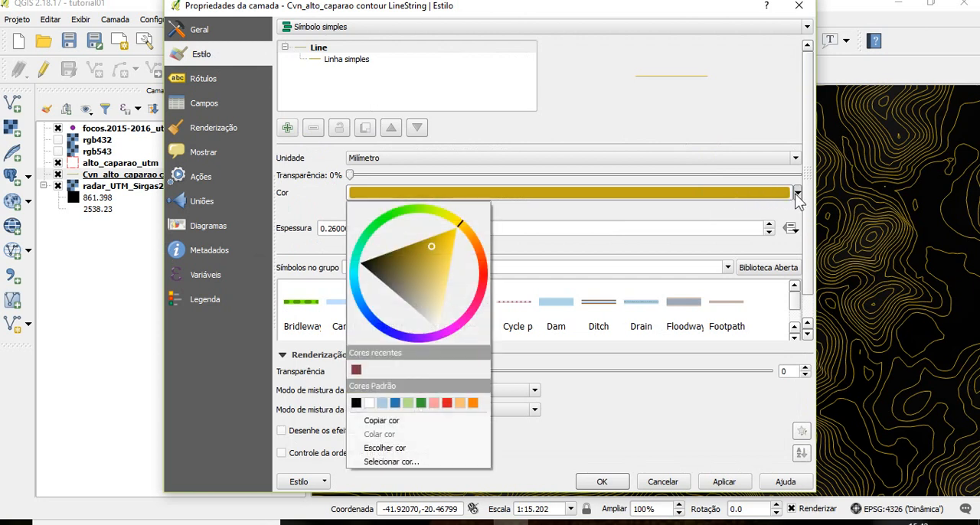
{"action": "left_click", "coordinate": [453, 217]}
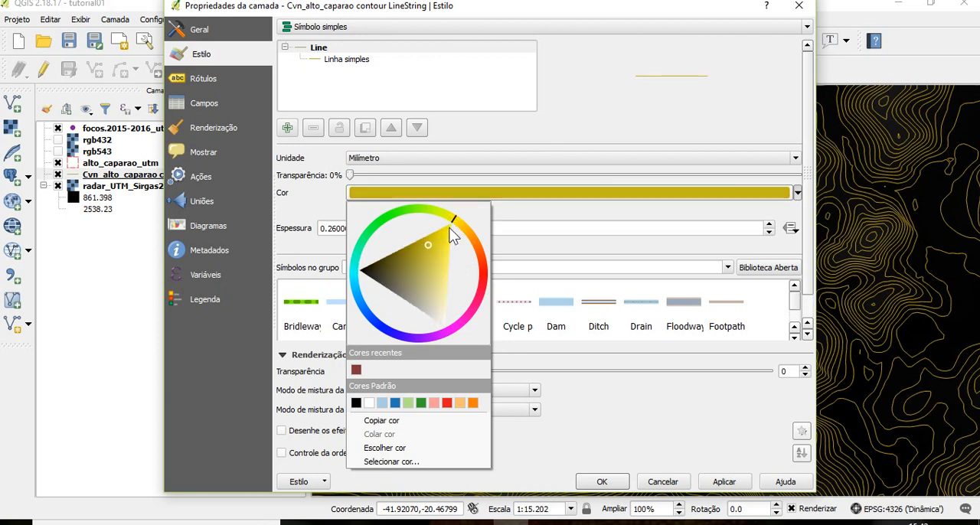
{"action": "left_click", "coordinate": [450, 229]}
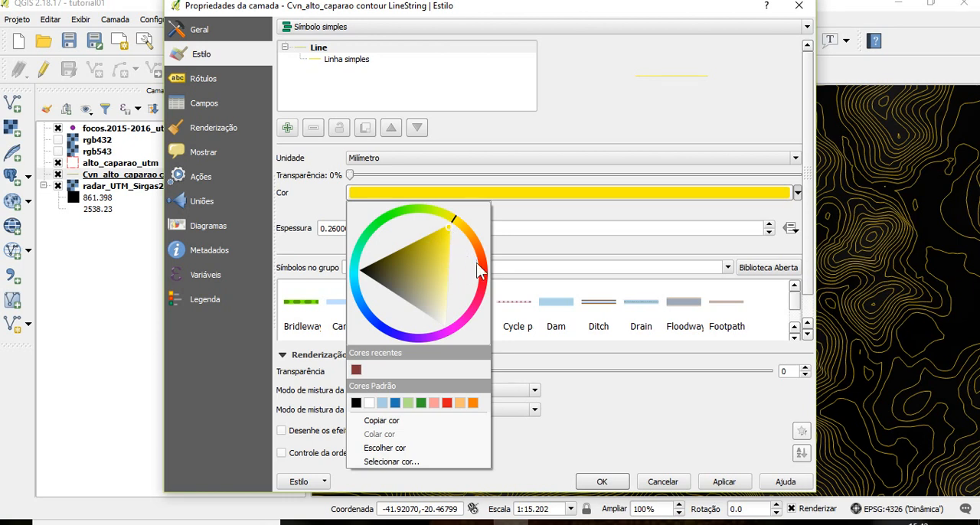
{"action": "left_click", "coordinate": [476, 263]}
{"action": "left_click", "coordinate": [423, 279]}
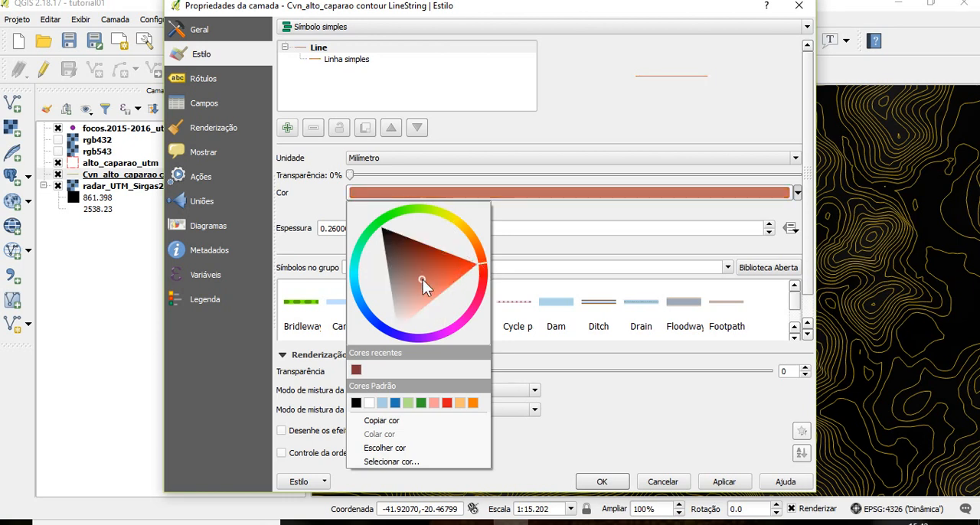
{"action": "left_click_drag", "start_coordinate": [421, 289], "coordinate": [419, 259]}
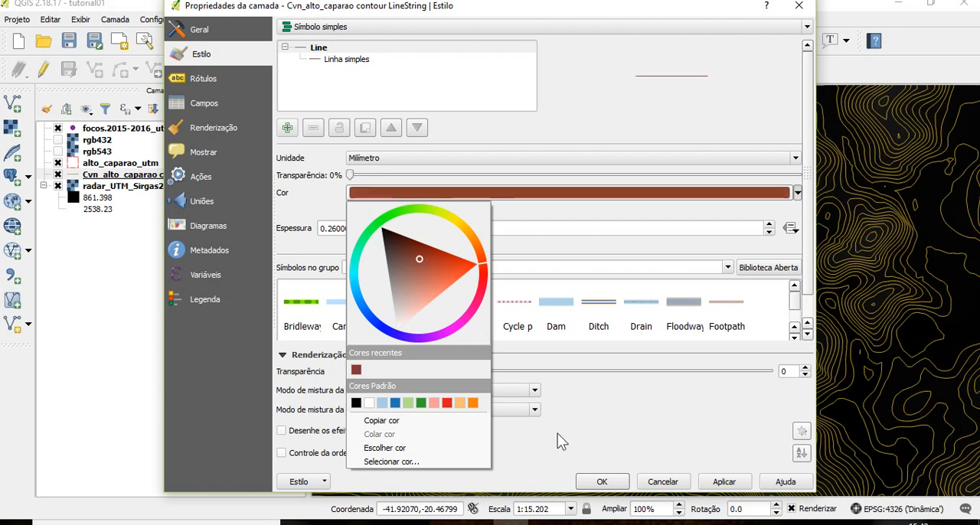
{"action": "left_click", "coordinate": [726, 483]}
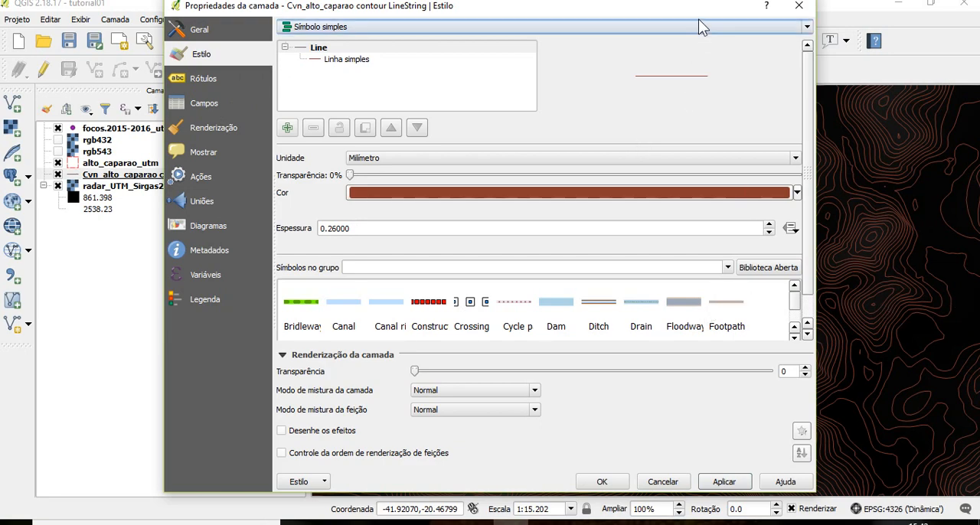
Turn on labels for the Cvn_alto_caparao contour layer using the ELEV field and apply them
{"action": "left_click_drag", "start_coordinate": [703, 8], "coordinate": [726, 29]}
{"action": "left_click", "coordinate": [230, 101]}
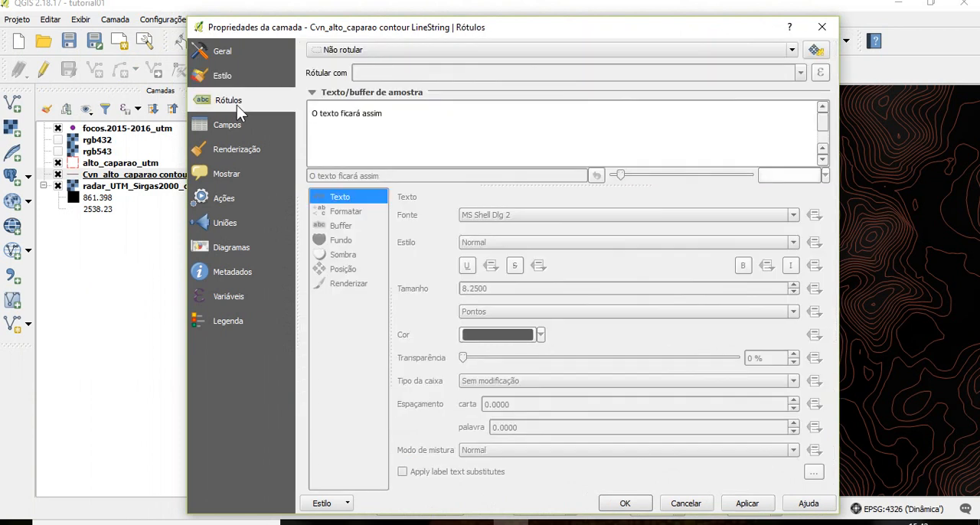
{"action": "left_click", "coordinate": [562, 47]}
{"action": "left_click", "coordinate": [562, 43]}
{"action": "left_click", "coordinate": [572, 47]}
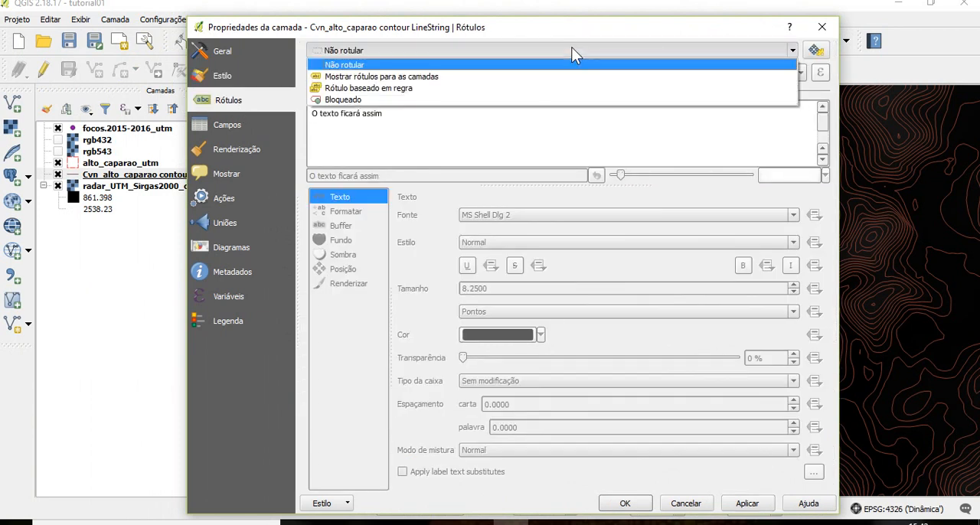
{"action": "left_click", "coordinate": [442, 80]}
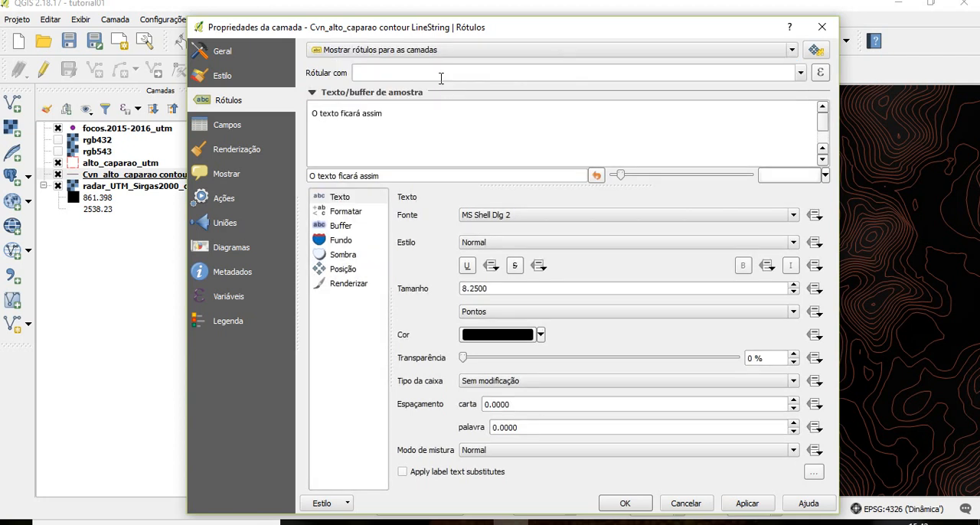
{"action": "left_click", "coordinate": [800, 72]}
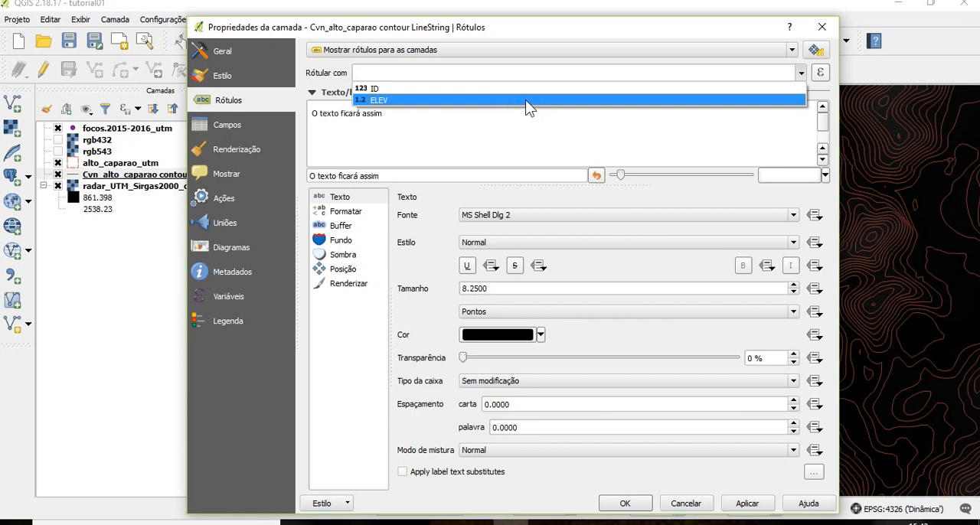
{"action": "left_click", "coordinate": [527, 100]}
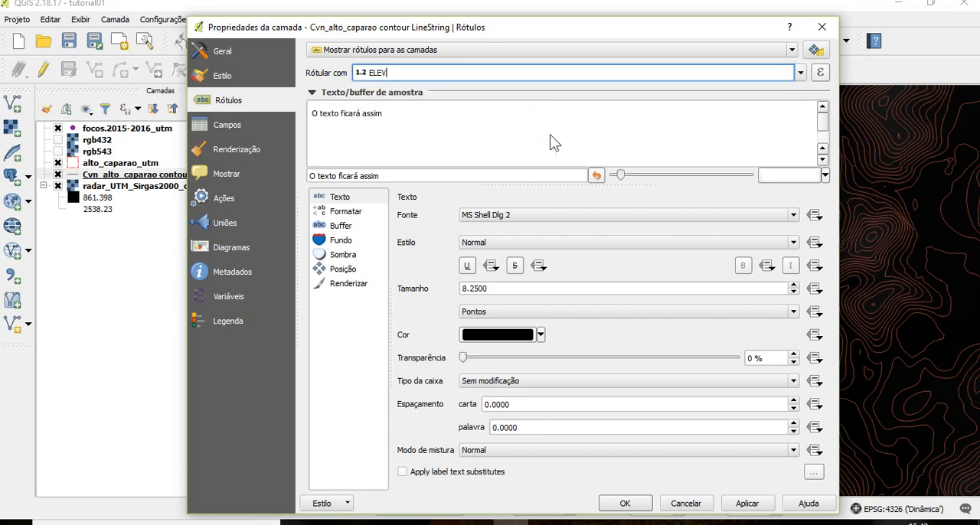
{"action": "left_click", "coordinate": [758, 508]}
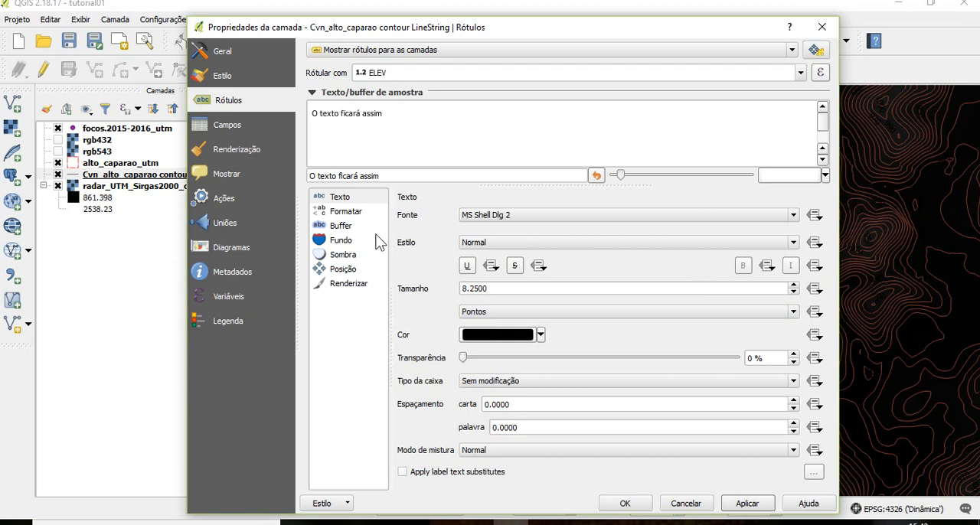
Add a text buffer to the Cvn_alto_caparao contour labels, then apply the changes and close the layer properties
{"action": "left_click", "coordinate": [345, 230]}
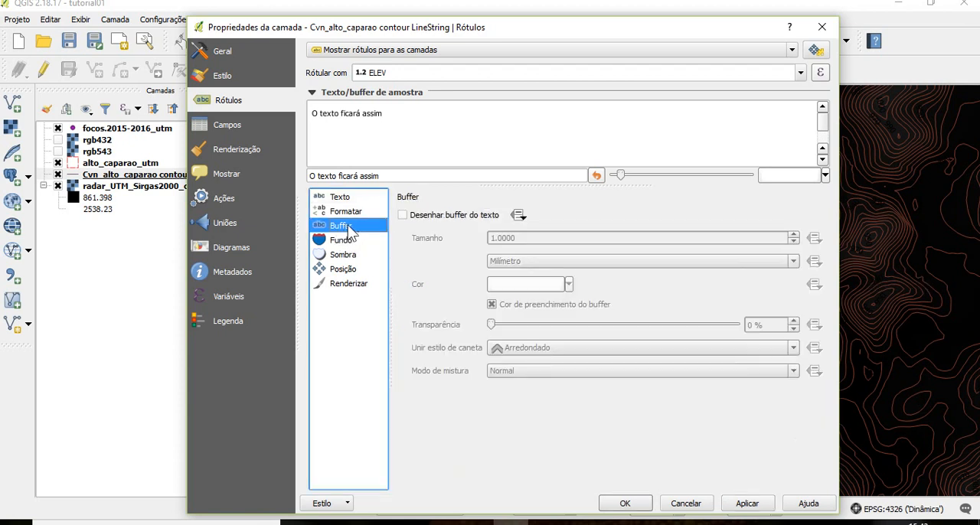
{"action": "left_click", "coordinate": [457, 217]}
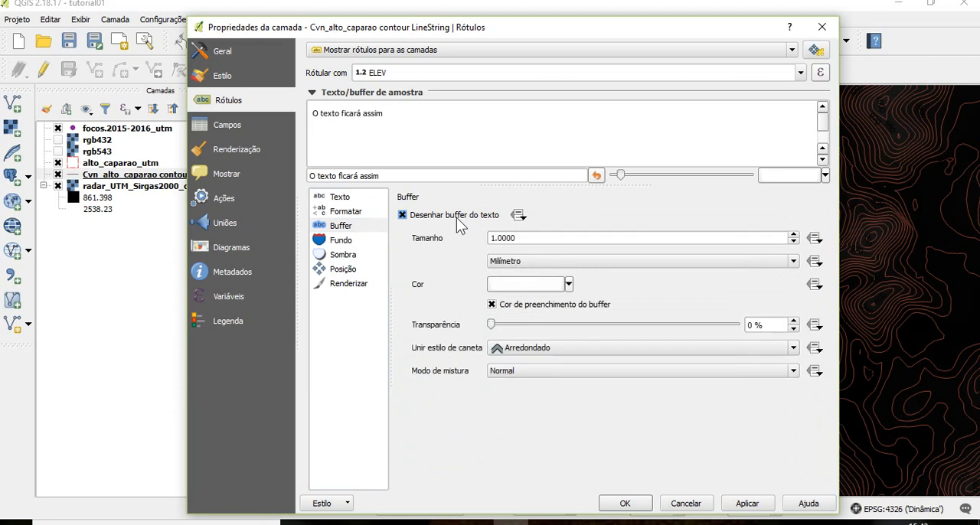
{"action": "left_click", "coordinate": [753, 508]}
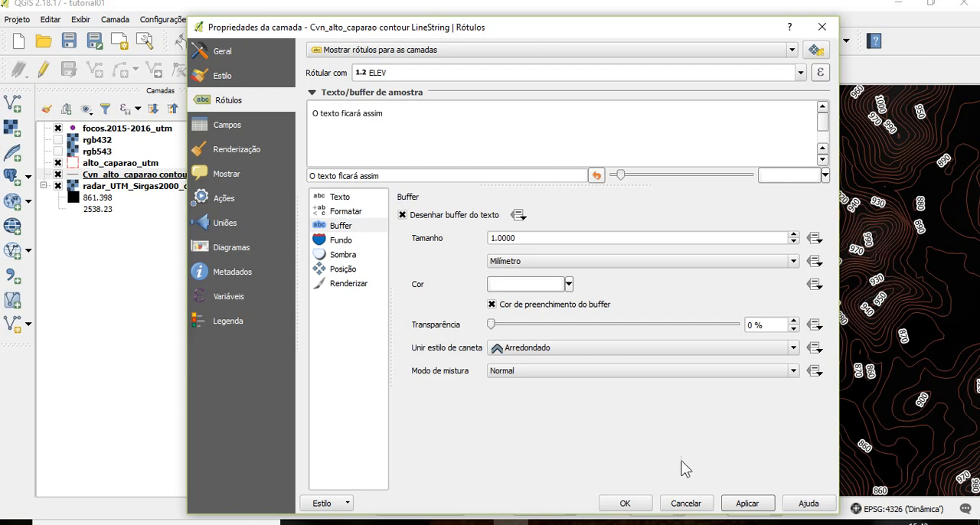
{"action": "left_click", "coordinate": [623, 504]}
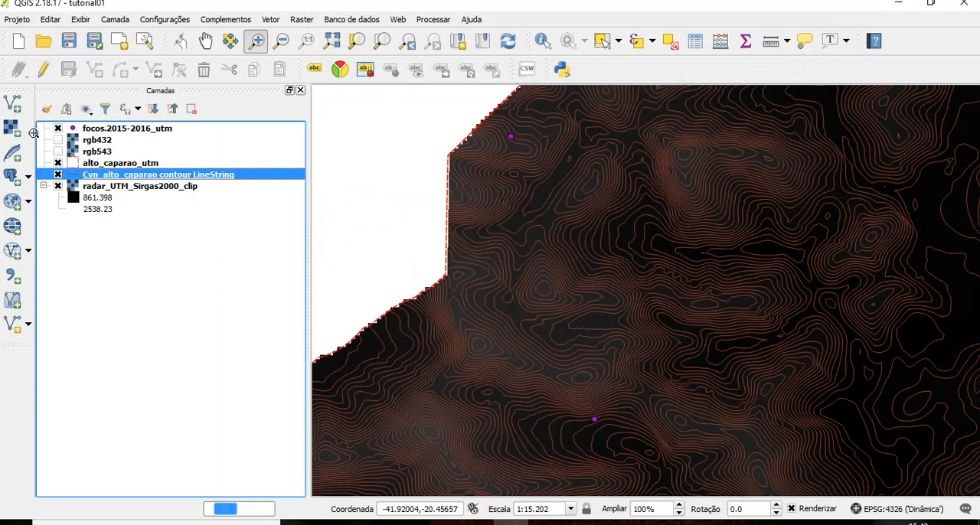
Hide the radar raster to check the labelled contours across the municipality, and turn off the Cvn_alto_caparao contour layer
{"action": "left_click", "coordinate": [58, 187]}
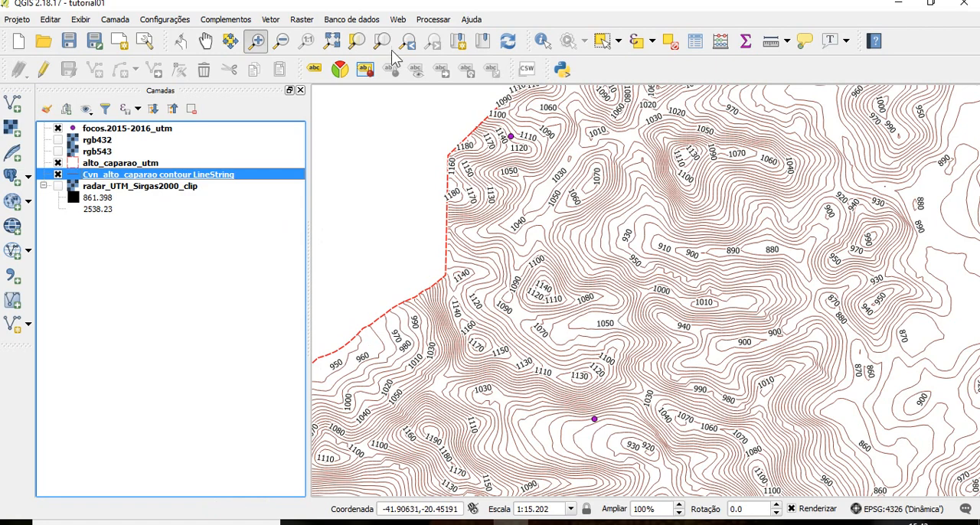
{"action": "left_click", "coordinate": [282, 41]}
{"action": "left_click", "coordinate": [795, 290]}
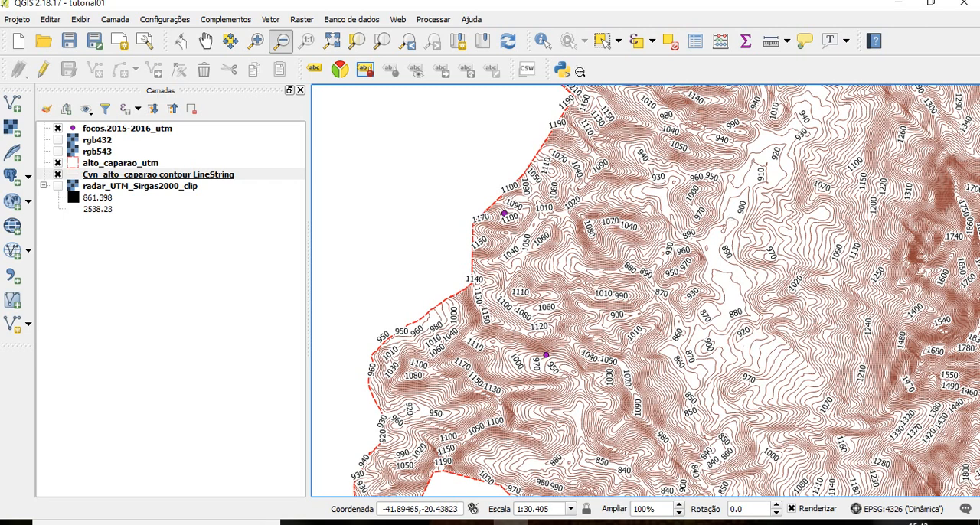
{"action": "left_click", "coordinate": [771, 280]}
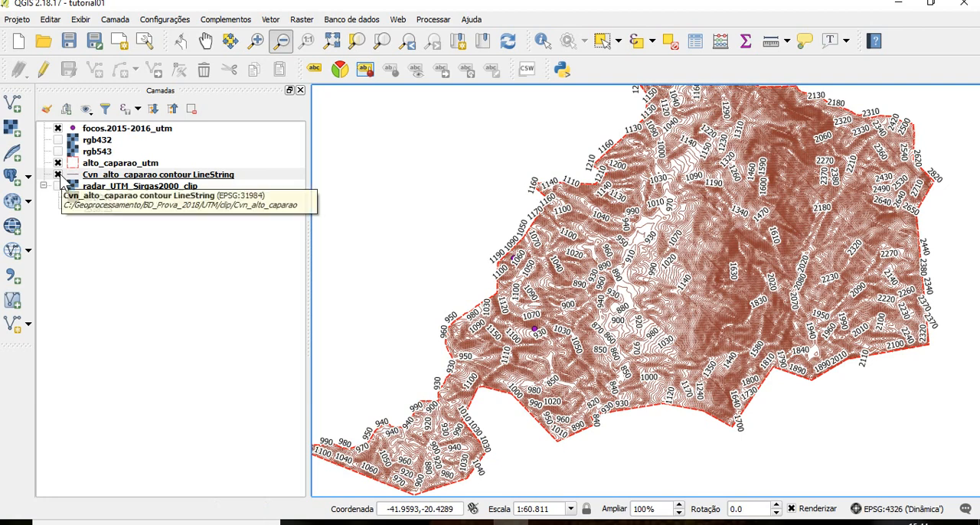
{"action": "left_click", "coordinate": [59, 175]}
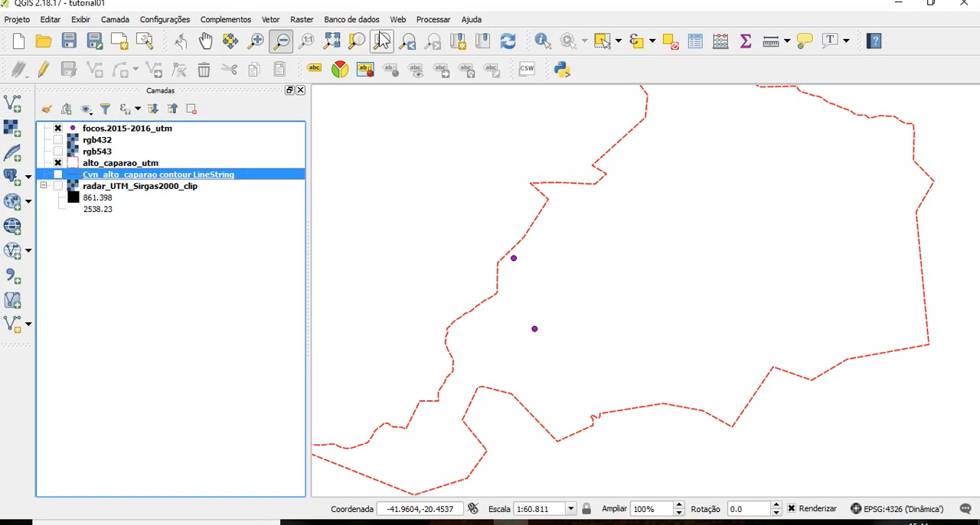
Start a new contour extraction from radar_UTM_Sirgas2000_clip with the interval between contour lines set to 30
{"action": "left_click", "coordinate": [302, 20]}
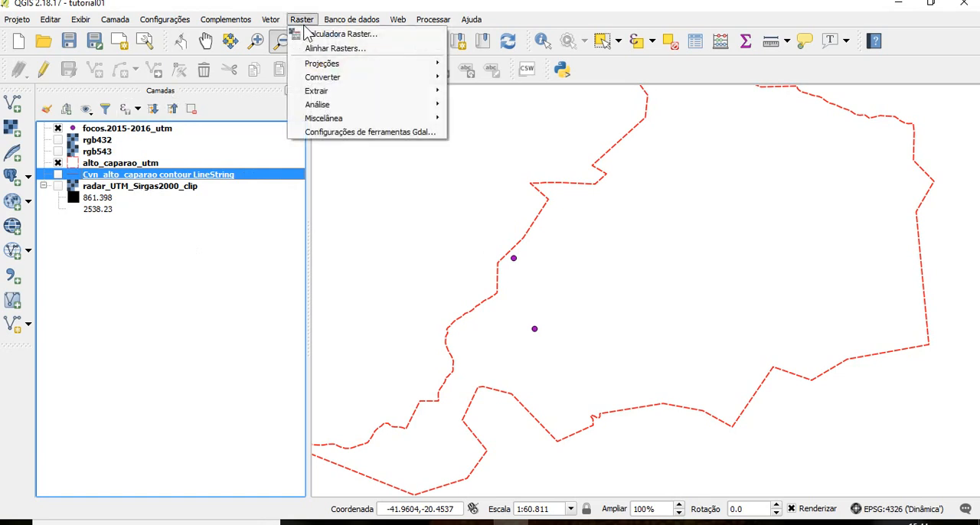
{"action": "mouse_move", "coordinate": [329, 91]}
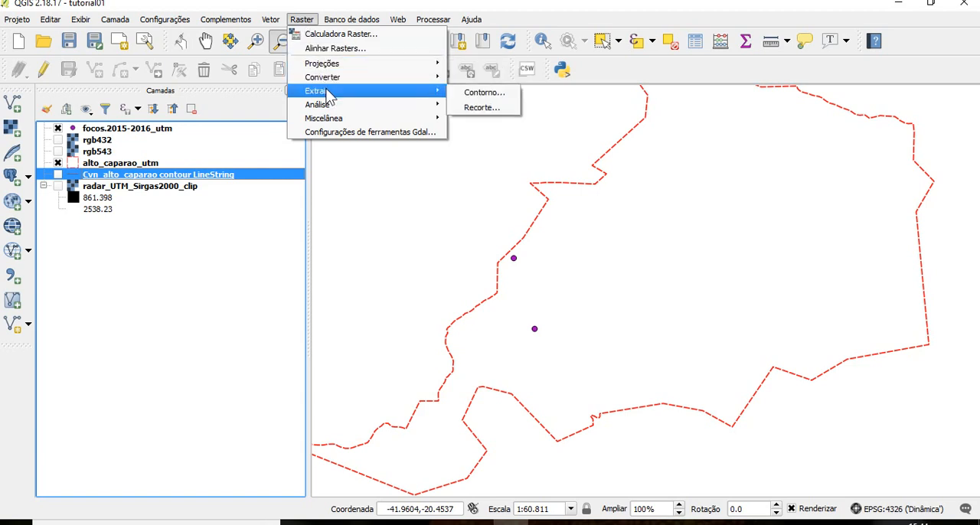
{"action": "left_click", "coordinate": [457, 93]}
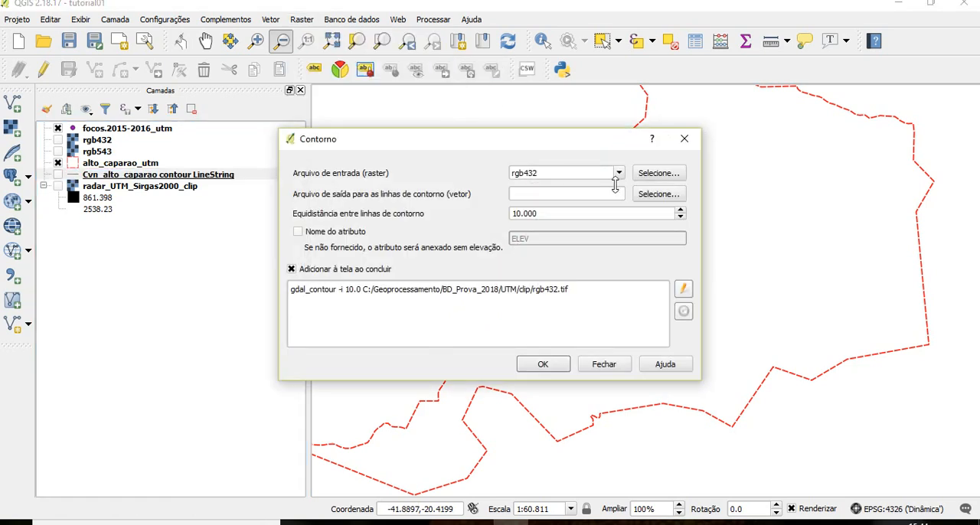
{"action": "left_click", "coordinate": [621, 173]}
{"action": "left_click", "coordinate": [601, 211]}
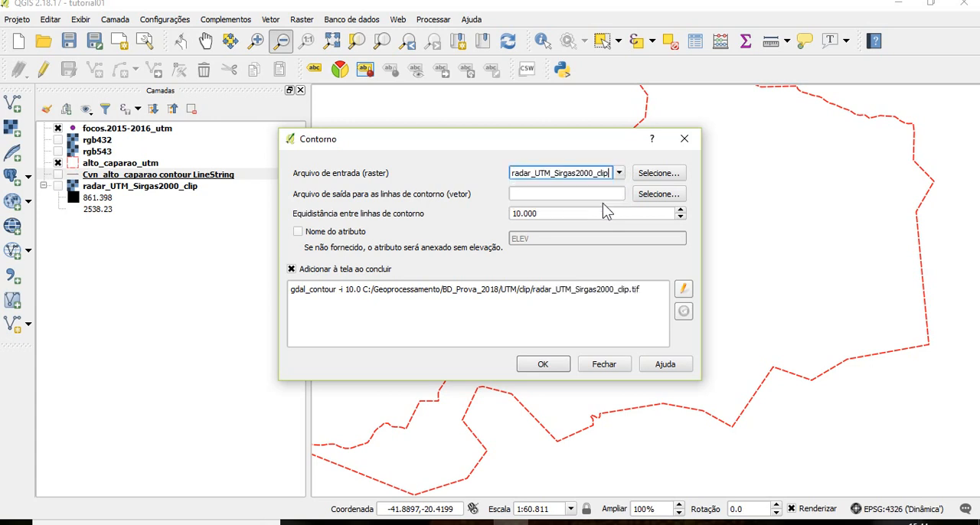
{"action": "left_click_drag", "start_coordinate": [660, 215], "coordinate": [511, 214]}
{"action": "type", "text": "30"}
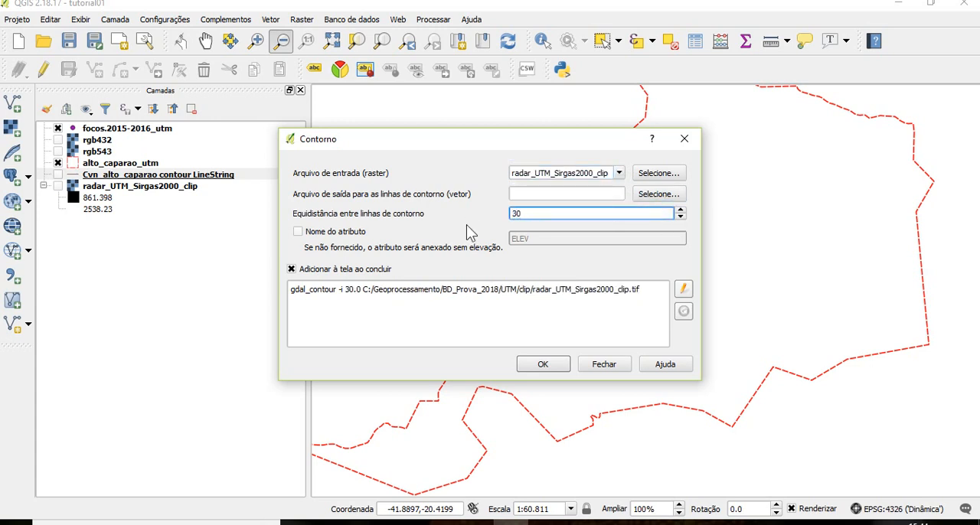
Set the new contour output file to Cvn_alto_caparao_30 in the UTM\clip folder
{"action": "left_click", "coordinate": [662, 196]}
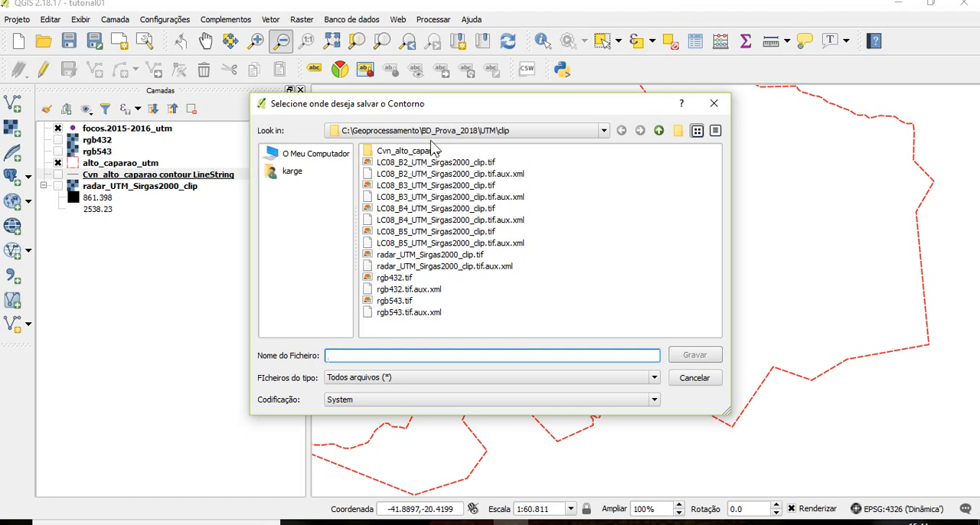
{"action": "left_click", "coordinate": [426, 153]}
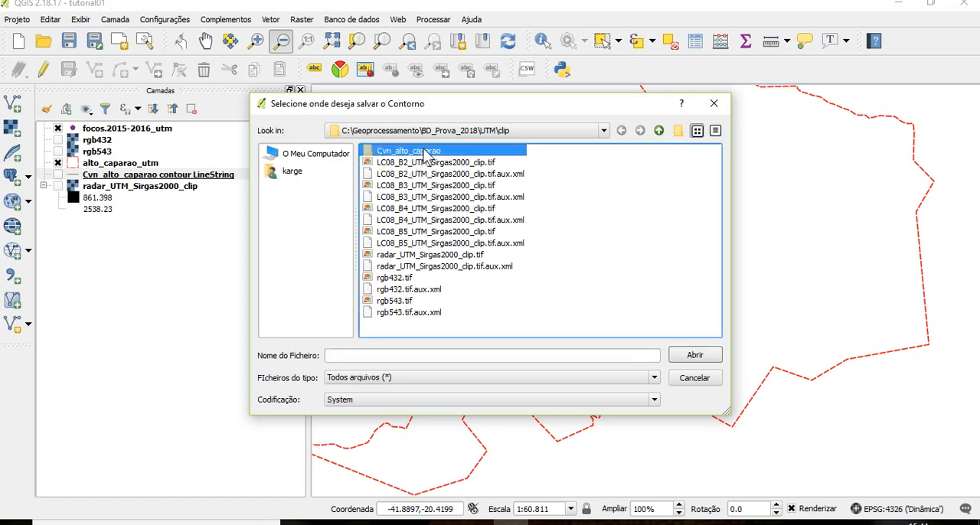
{"action": "left_click", "coordinate": [431, 209]}
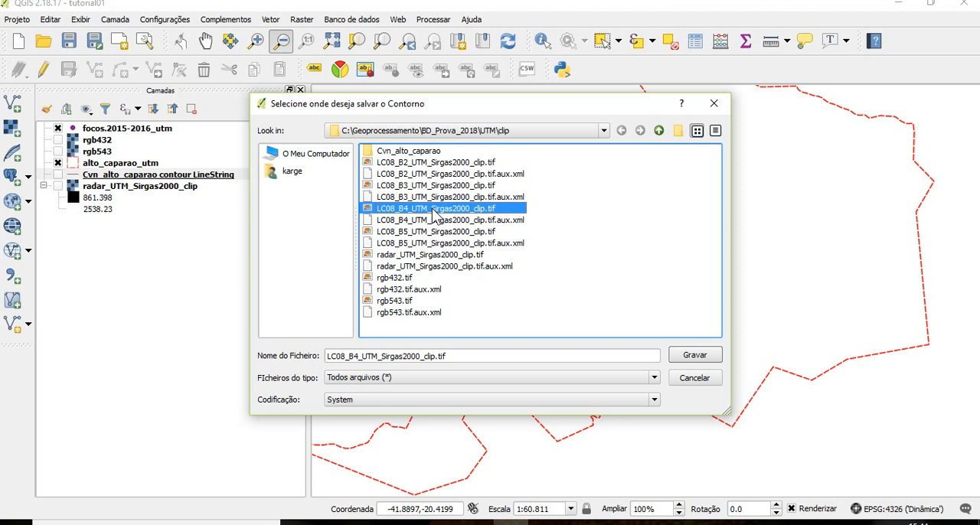
{"action": "left_click", "coordinate": [433, 153]}
{"action": "double_click", "coordinate": [432, 154]}
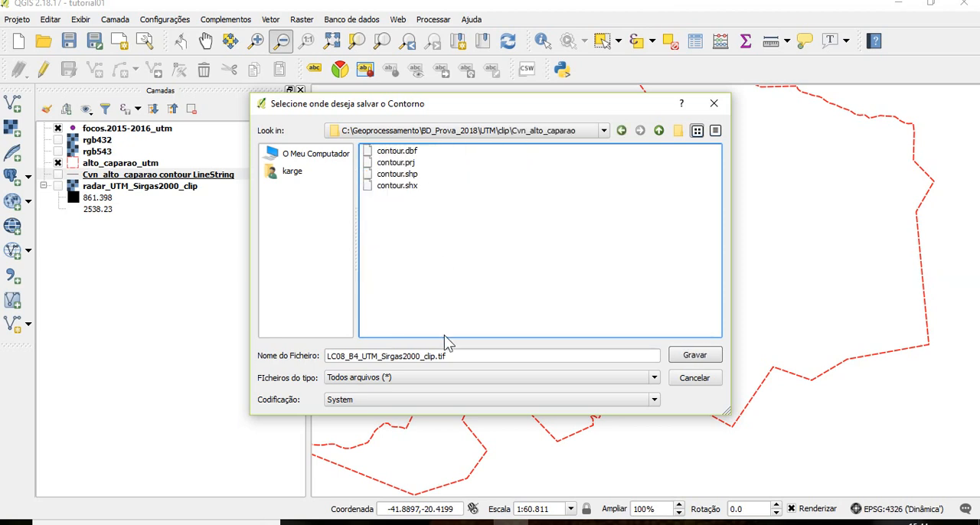
{"action": "left_click", "coordinate": [471, 356]}
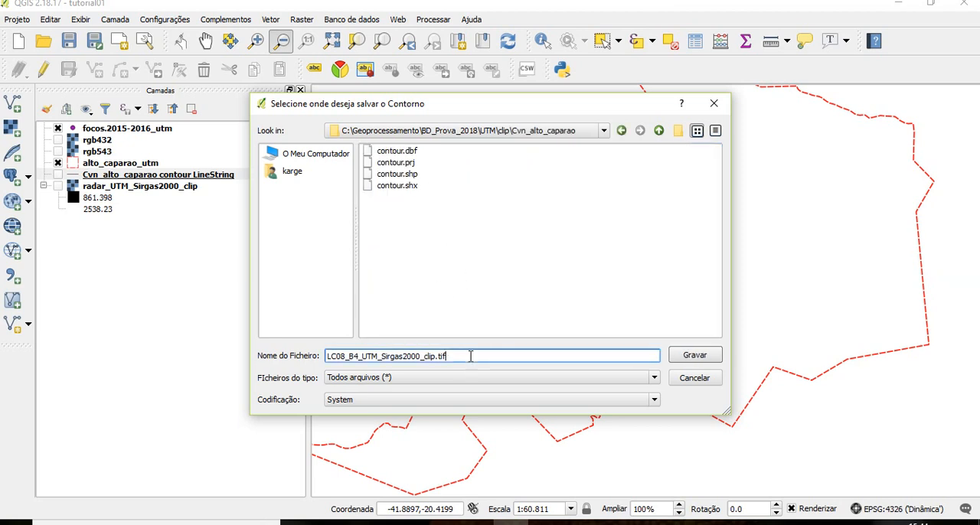
{"action": "left_click_drag", "start_coordinate": [466, 356], "coordinate": [439, 363]}
{"action": "left_click_drag", "start_coordinate": [450, 358], "coordinate": [275, 360]}
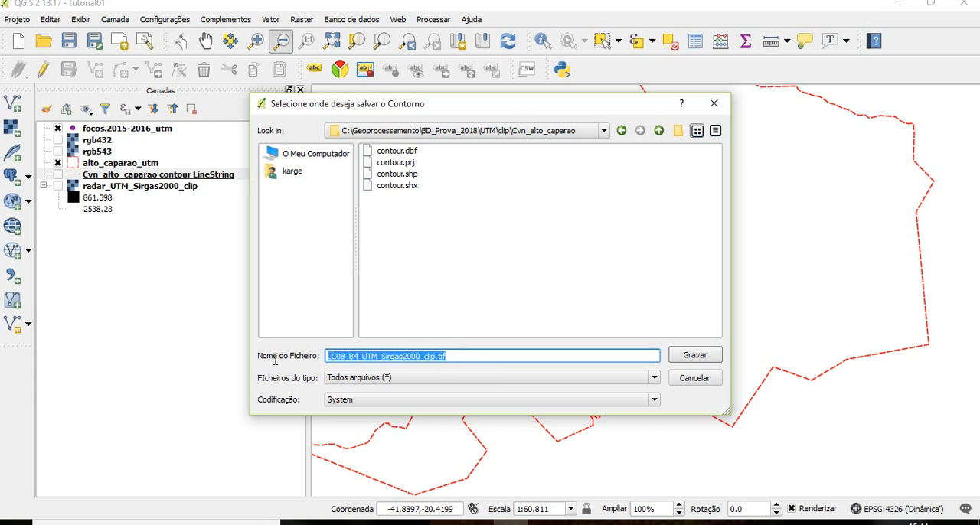
{"action": "left_click", "coordinate": [621, 131]}
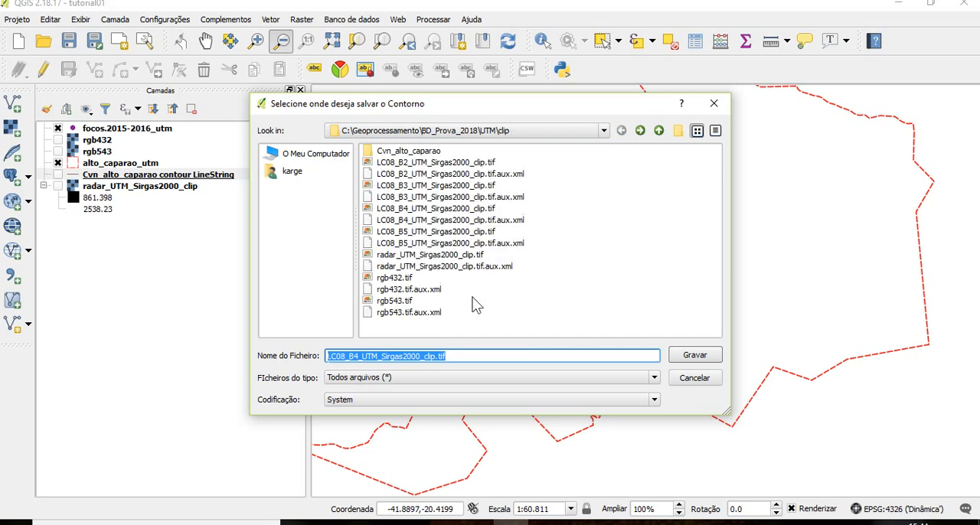
{"action": "type", "text": "Cvn_alto_capa"}
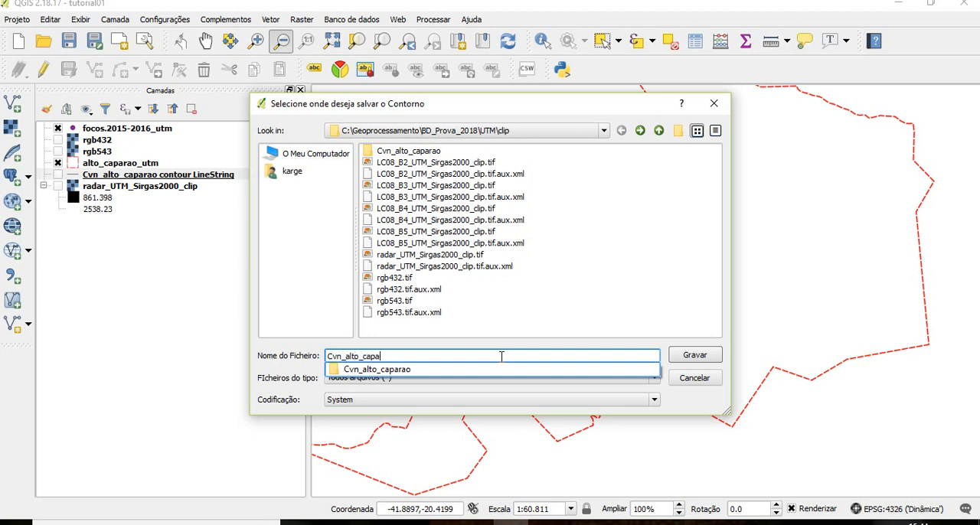
{"action": "type", "text": "rao_30"}
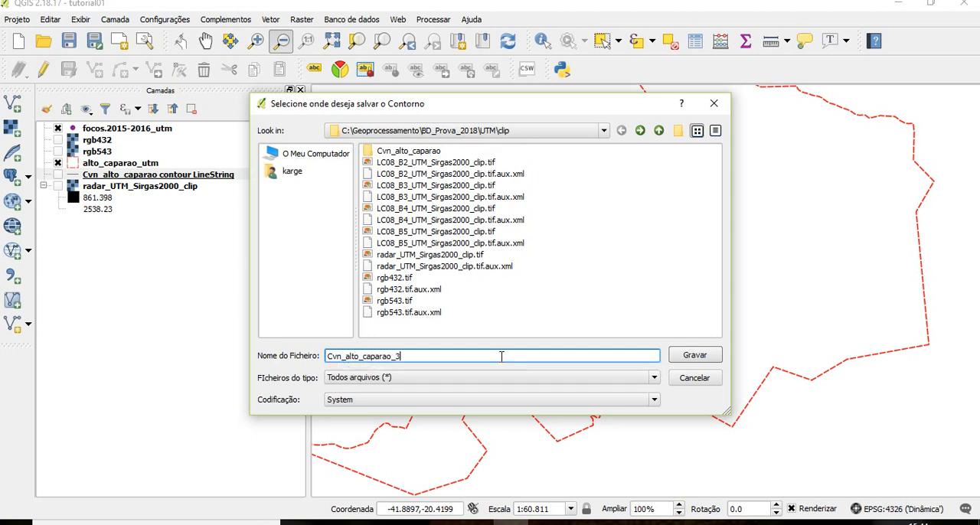
{"action": "left_click", "coordinate": [701, 353]}
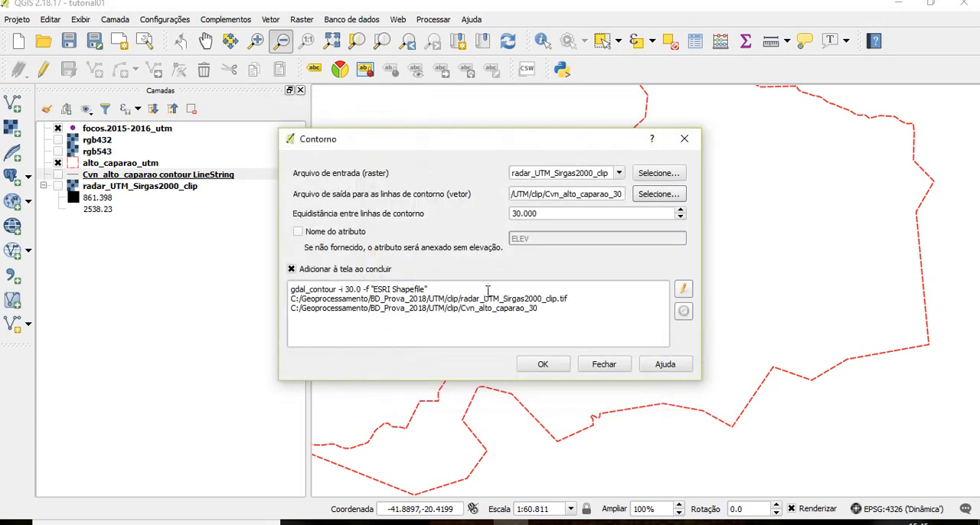
Enable the ELEV attribute for the 30-interval contours, generate the lines, and close the Contour tool
{"action": "left_click", "coordinate": [358, 234]}
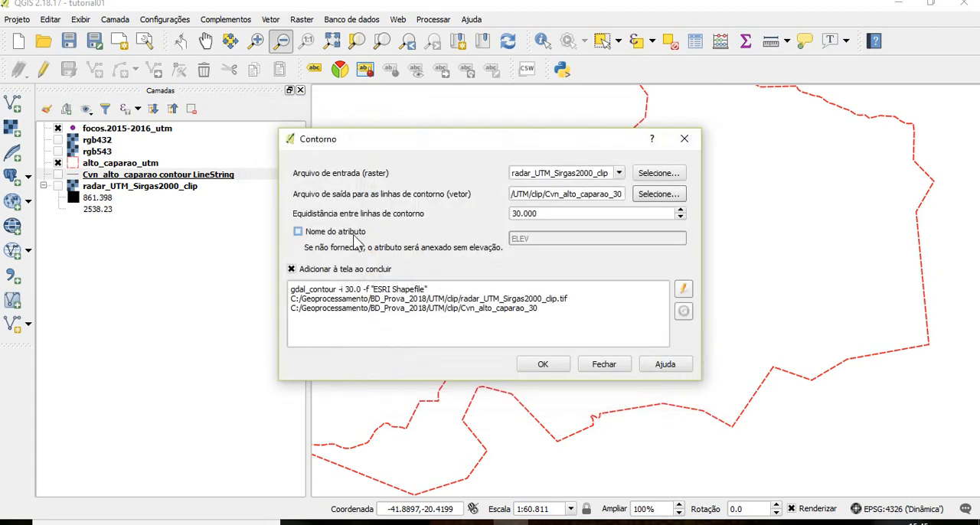
{"action": "left_click", "coordinate": [556, 365]}
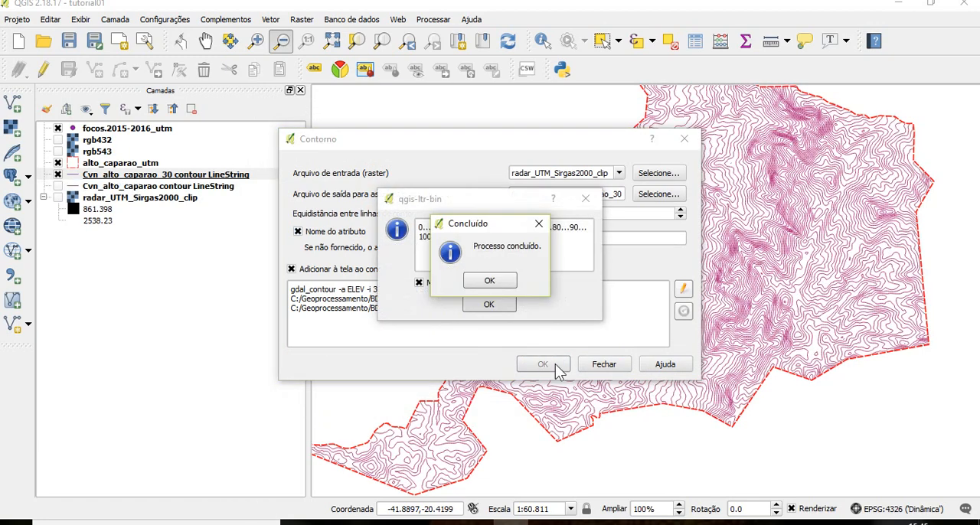
{"action": "left_click", "coordinate": [499, 282]}
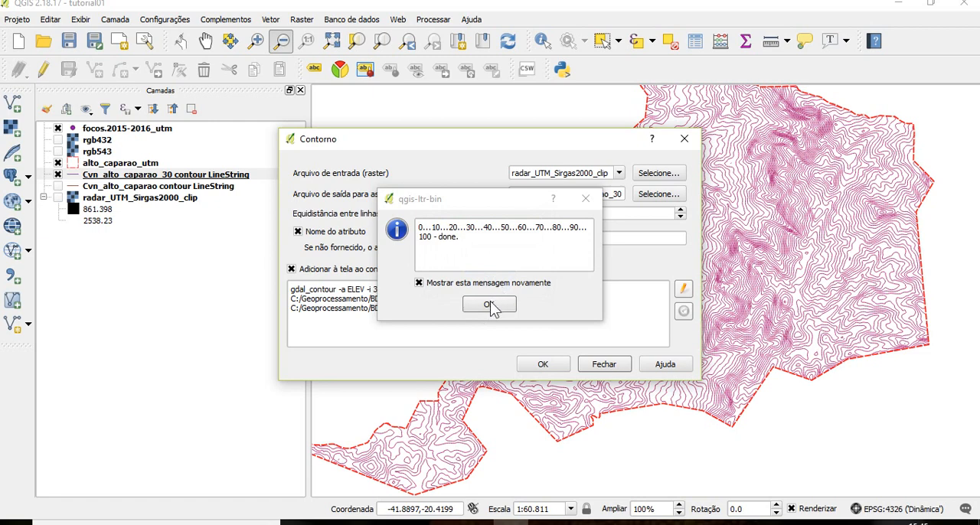
{"action": "left_click", "coordinate": [490, 304]}
{"action": "left_click", "coordinate": [604, 365]}
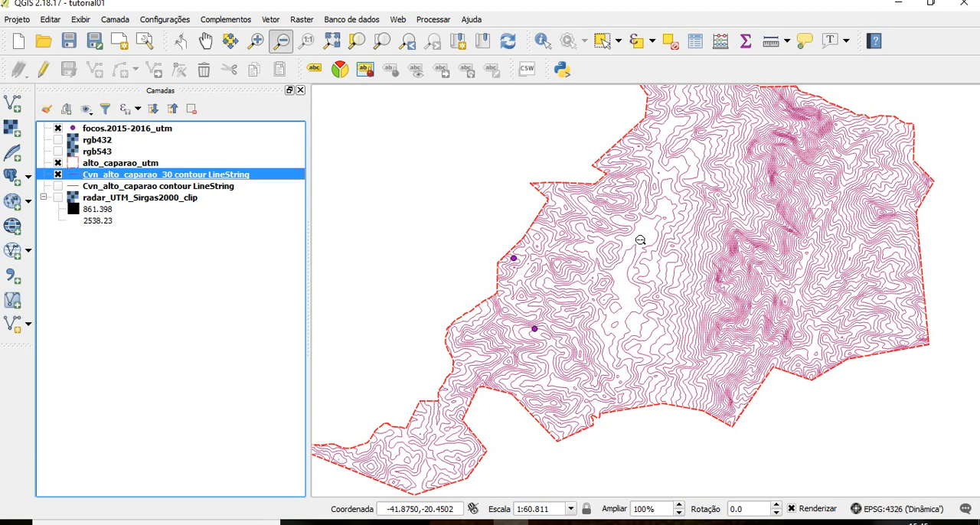
Turn on labels for the Cvn_alto_caparao_30 contour layer, using the ELEV field as the label text
{"action": "right_click", "coordinate": [100, 176]}
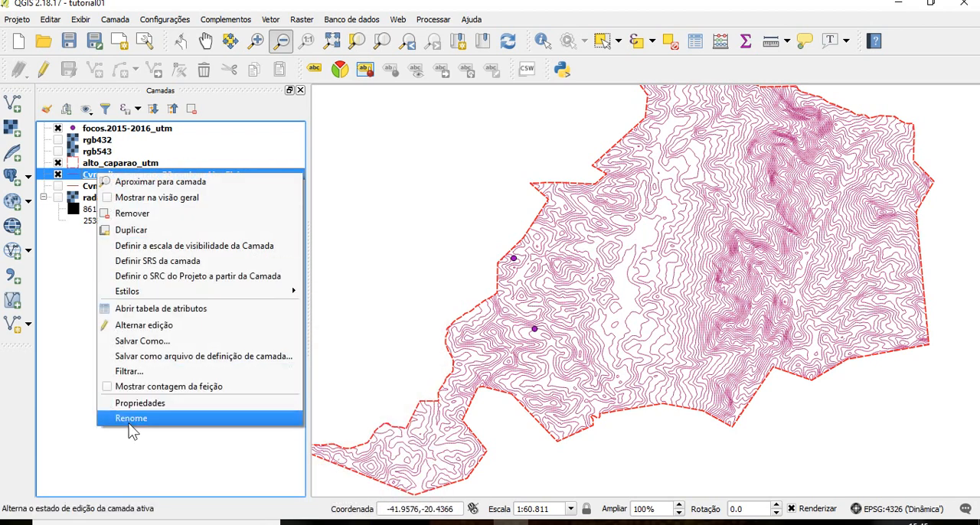
{"action": "left_click", "coordinate": [162, 402]}
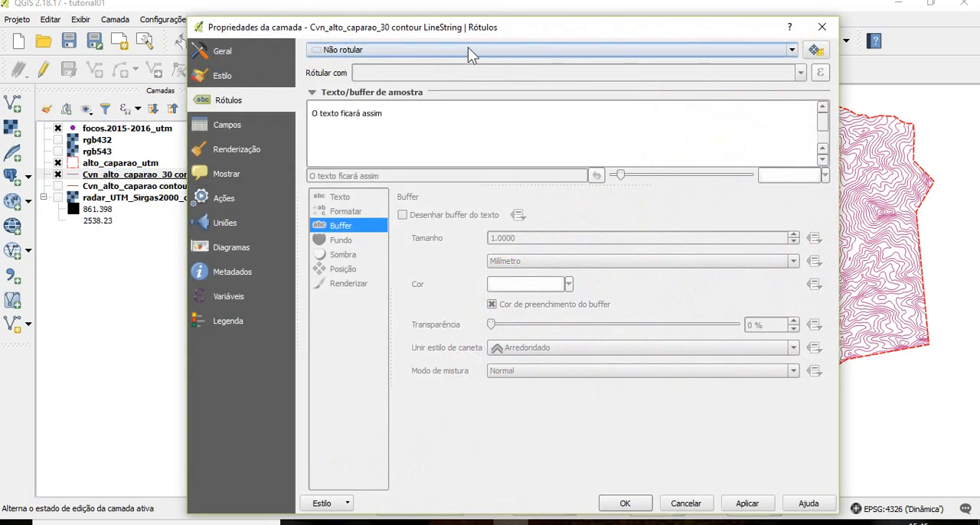
{"action": "left_click", "coordinate": [469, 47]}
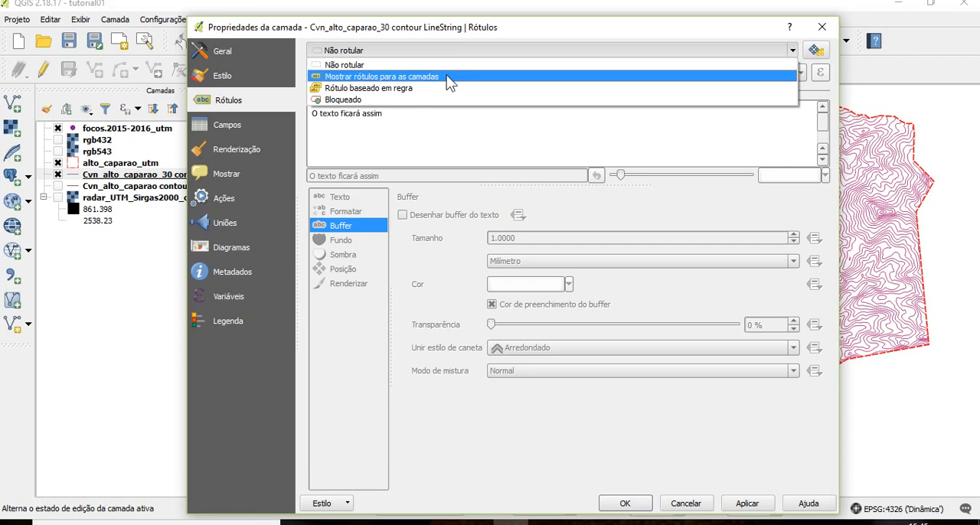
{"action": "left_click", "coordinate": [448, 77]}
{"action": "left_click", "coordinate": [798, 74]}
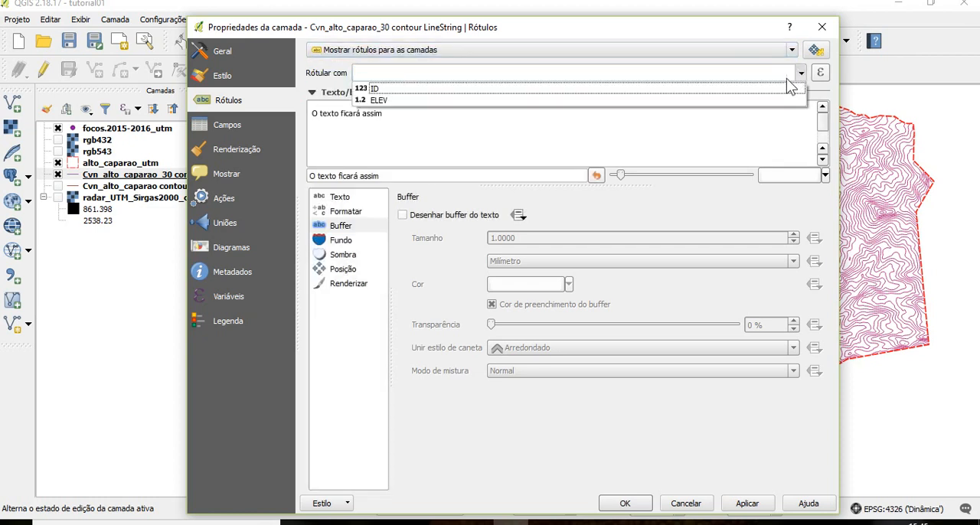
{"action": "left_click", "coordinate": [764, 98]}
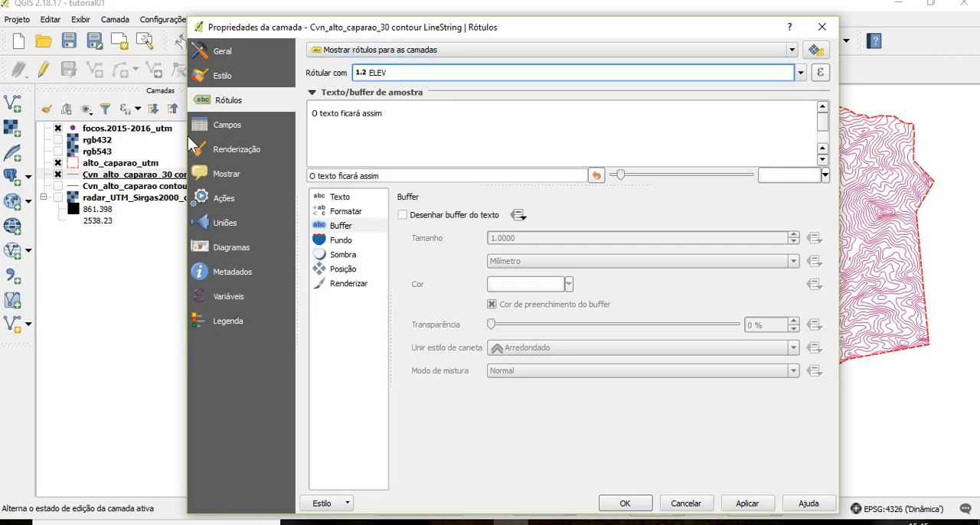
Enable the text buffer for the 30-interval contour labels, apply the settings, and close the layer properties
{"action": "left_click", "coordinate": [348, 196]}
{"action": "left_click", "coordinate": [341, 230]}
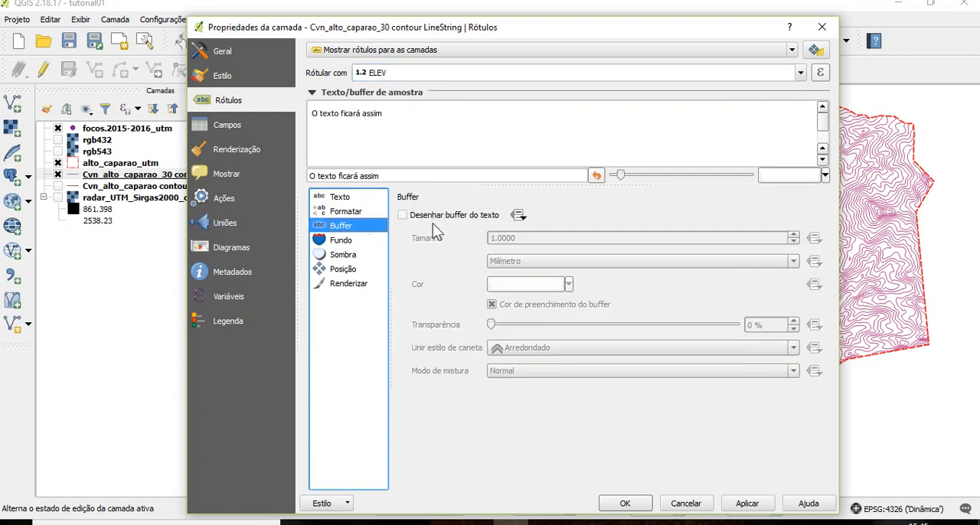
{"action": "left_click", "coordinate": [448, 217]}
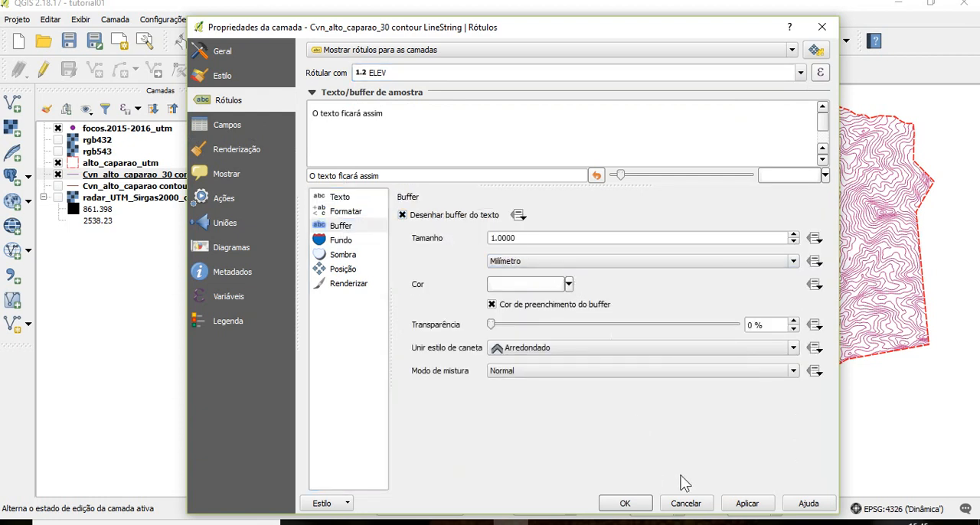
{"action": "left_click", "coordinate": [756, 509]}
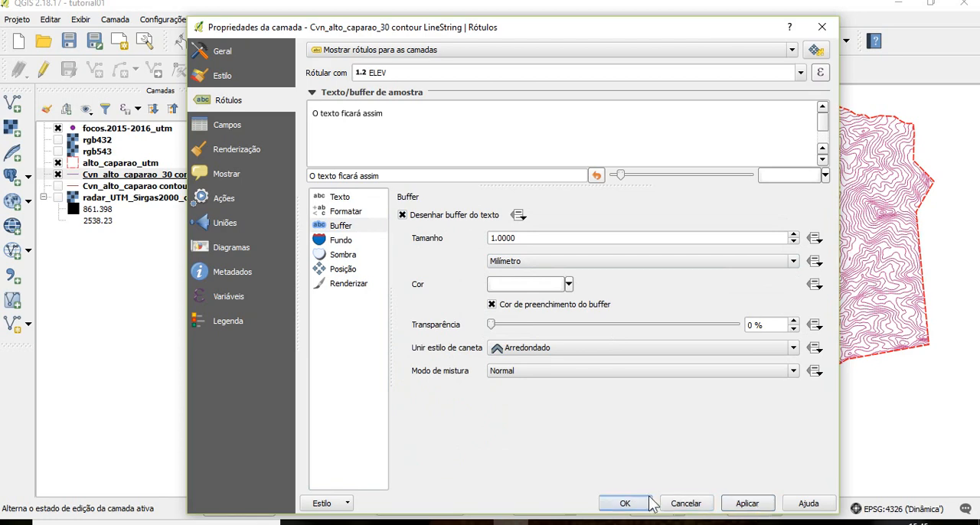
{"action": "left_click", "coordinate": [625, 503]}
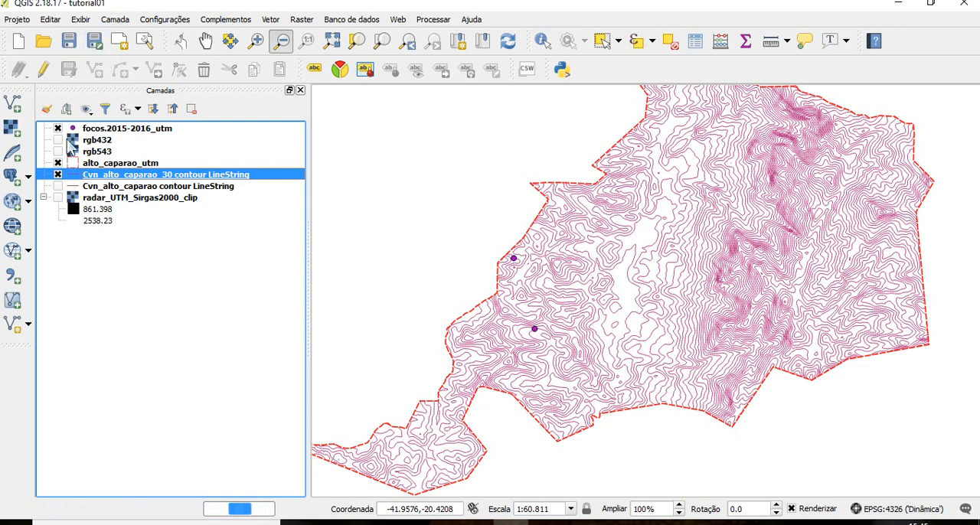
Show the radar raster beneath the labelled 30-interval contours and zoom in on the central part of the municipality
{"action": "left_click", "coordinate": [58, 197]}
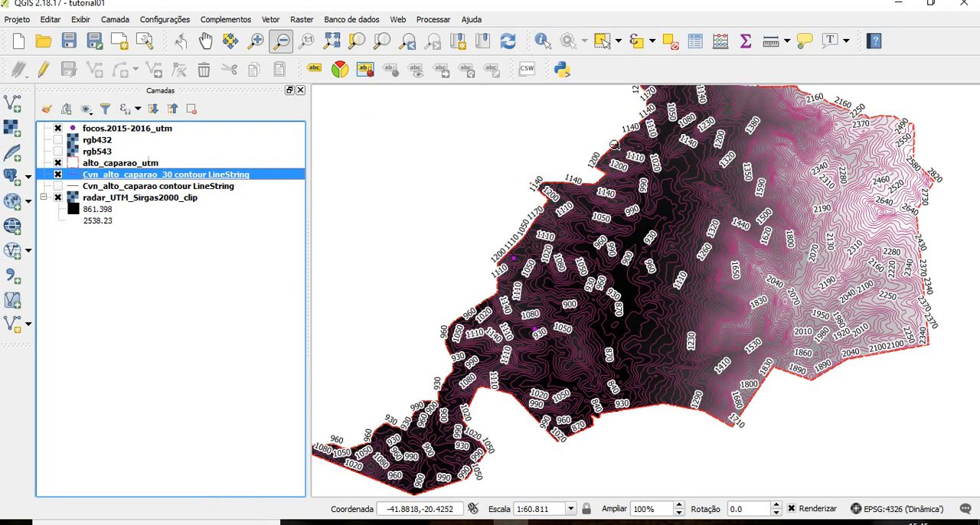
{"action": "left_click", "coordinate": [255, 40]}
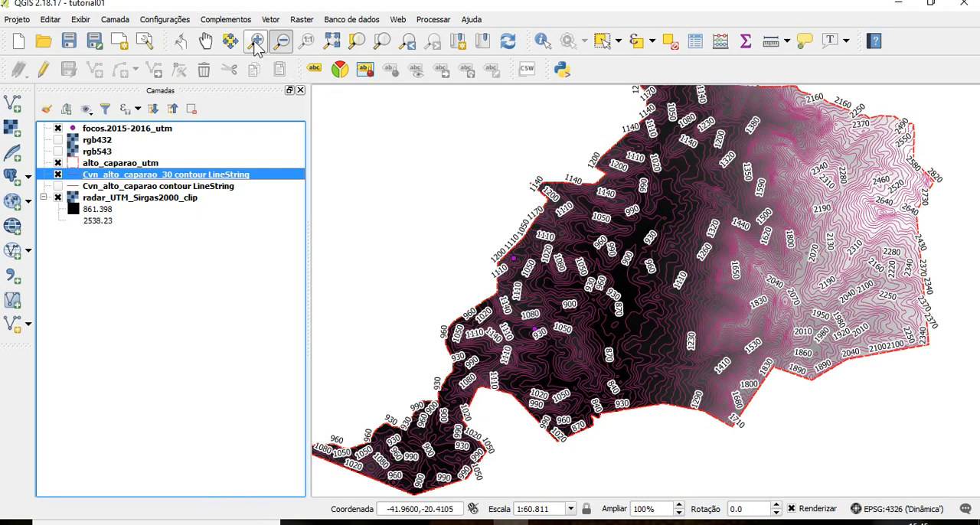
{"action": "left_click_drag", "start_coordinate": [564, 193], "coordinate": [749, 393]}
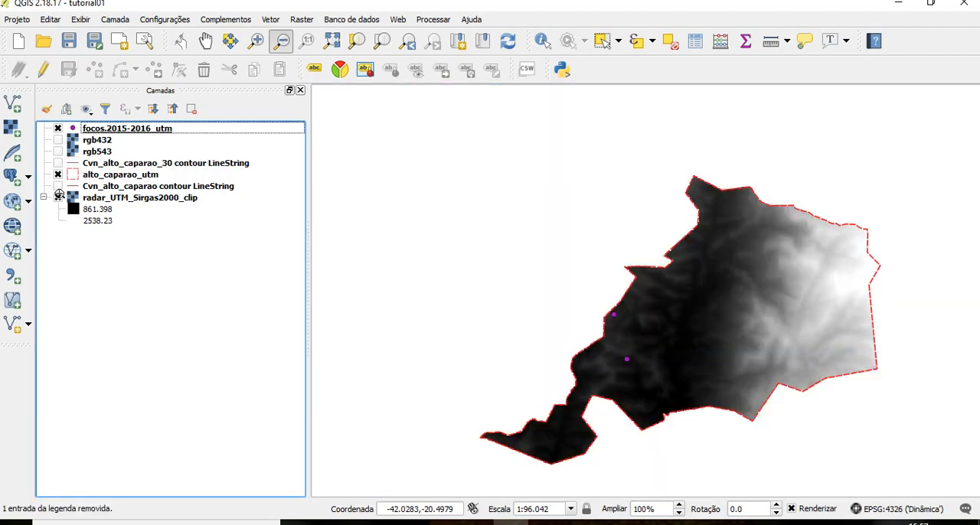
Close the layer styling panel and toggle the 30-interval contours to compare them with the radar raster, leaving them hidden
{"action": "key", "text": "F7"}
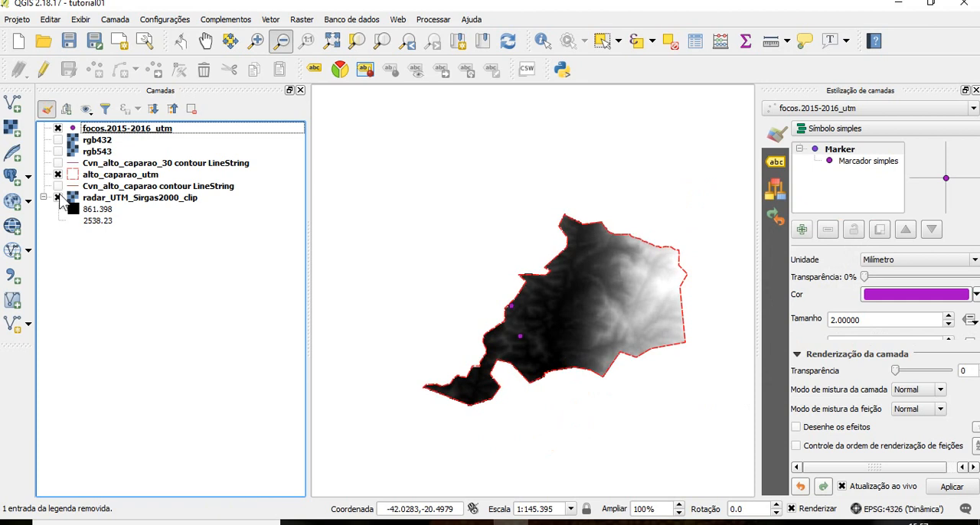
{"action": "left_click", "coordinate": [975, 91]}
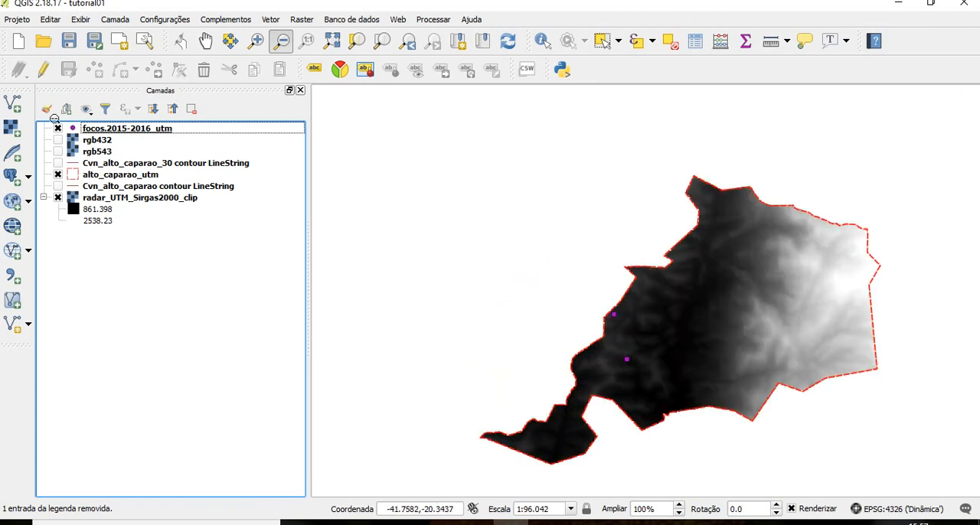
{"action": "left_click", "coordinate": [58, 163]}
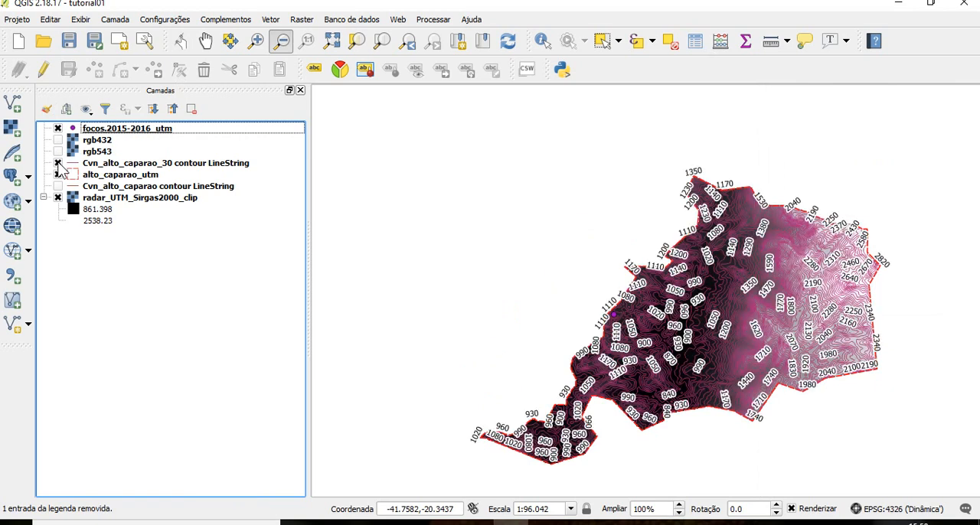
{"action": "left_click", "coordinate": [58, 163]}
{"action": "left_click", "coordinate": [58, 163]}
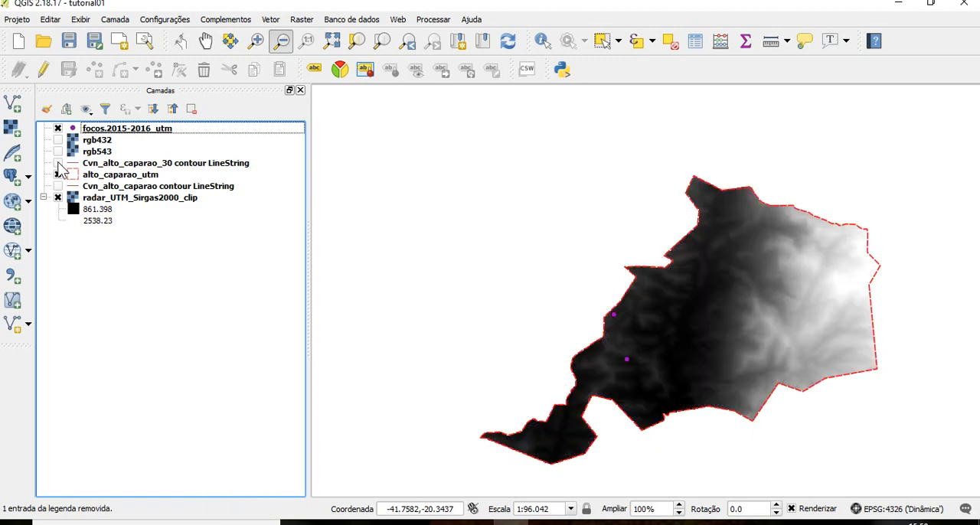
{"action": "left_click", "coordinate": [58, 163]}
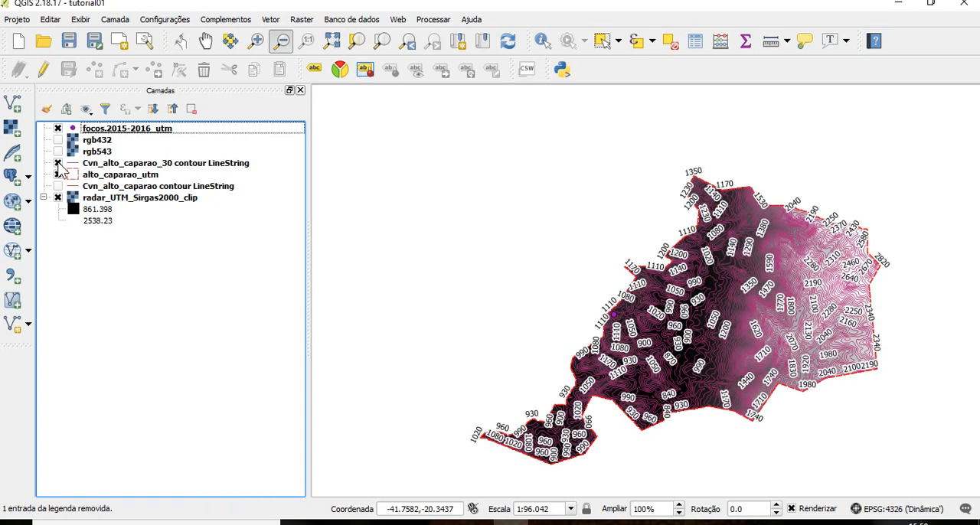
{"action": "left_click", "coordinate": [58, 163]}
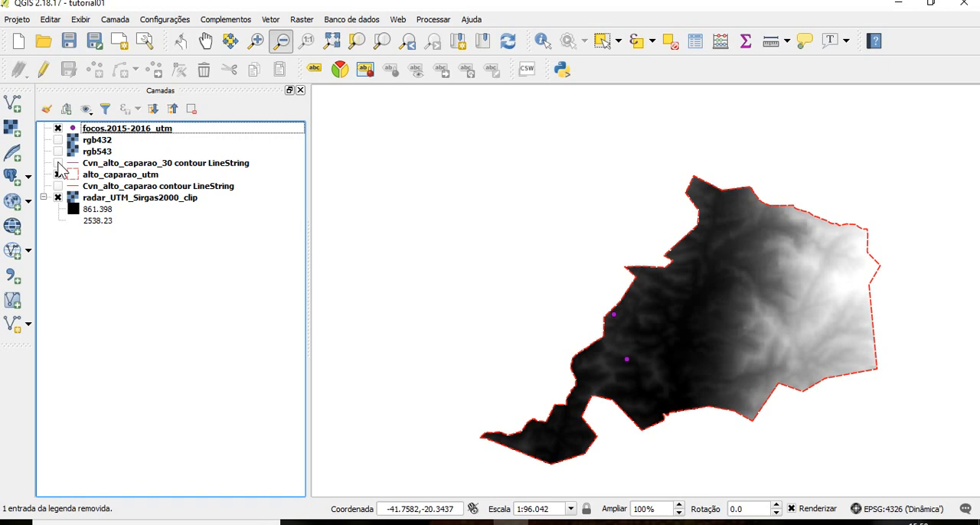
Start the MDE terrain model tool in Sombreamento mode with radar_UTM_Sirgas2000_clip as the input raster
{"action": "left_click", "coordinate": [299, 20]}
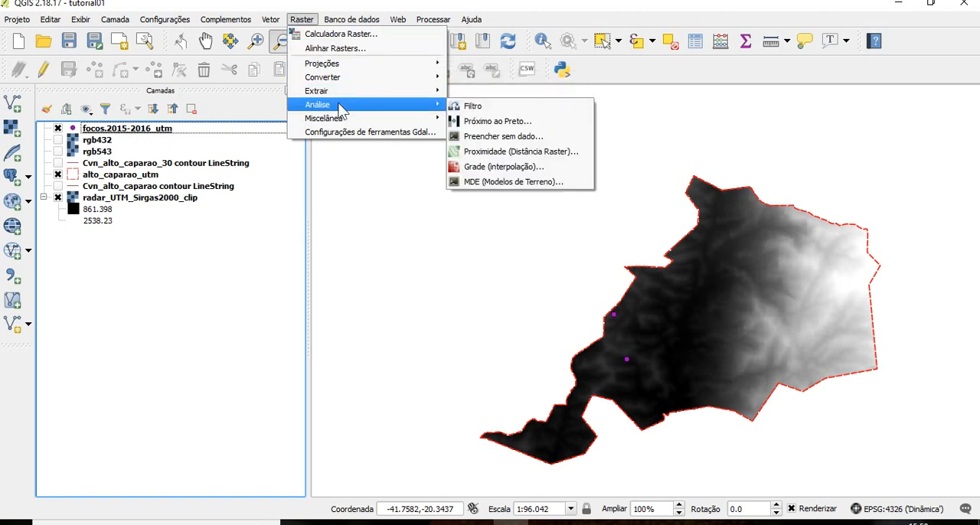
{"action": "mouse_move", "coordinate": [396, 95]}
{"action": "mouse_move", "coordinate": [429, 102]}
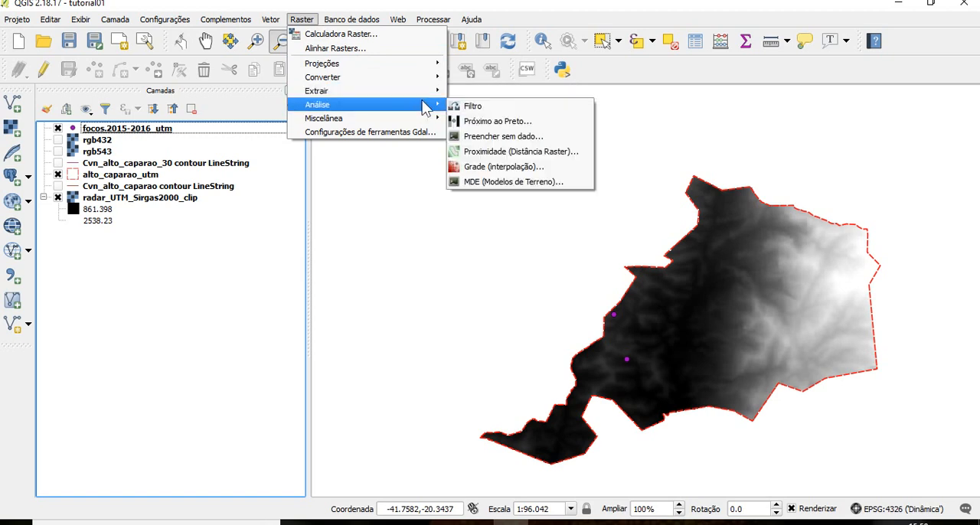
{"action": "left_click", "coordinate": [541, 186]}
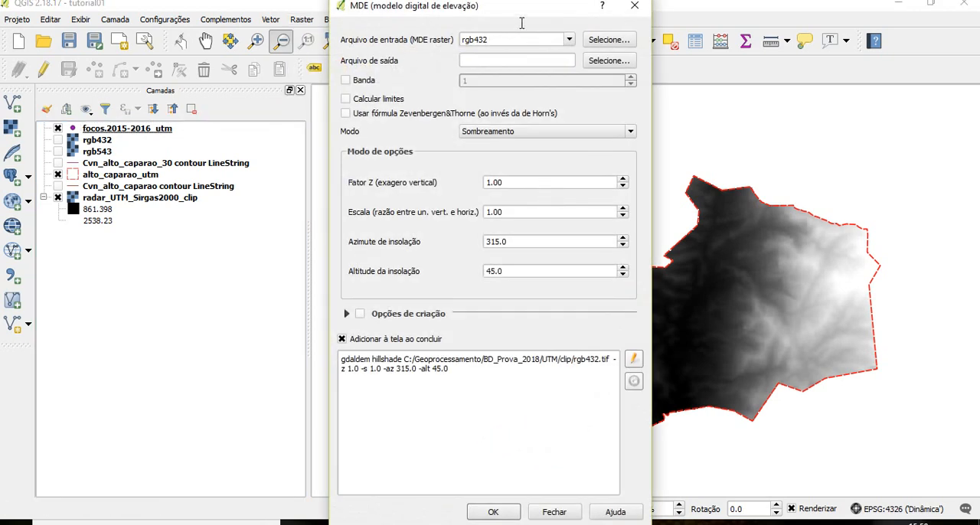
{"action": "left_click", "coordinate": [571, 43]}
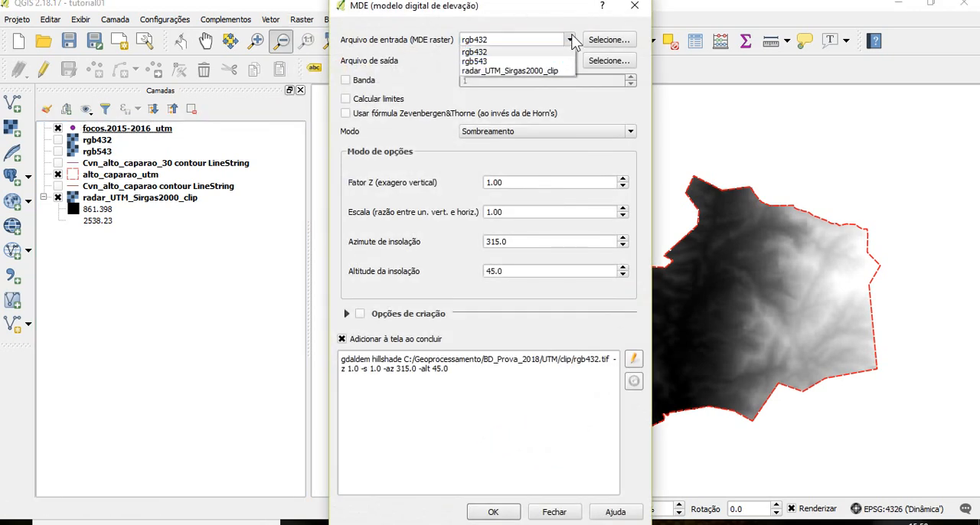
{"action": "left_click", "coordinate": [542, 69]}
Set the hillshade output to a GeoTIFF named rel_sombra in the UTM\clip folder
{"action": "left_click", "coordinate": [606, 61]}
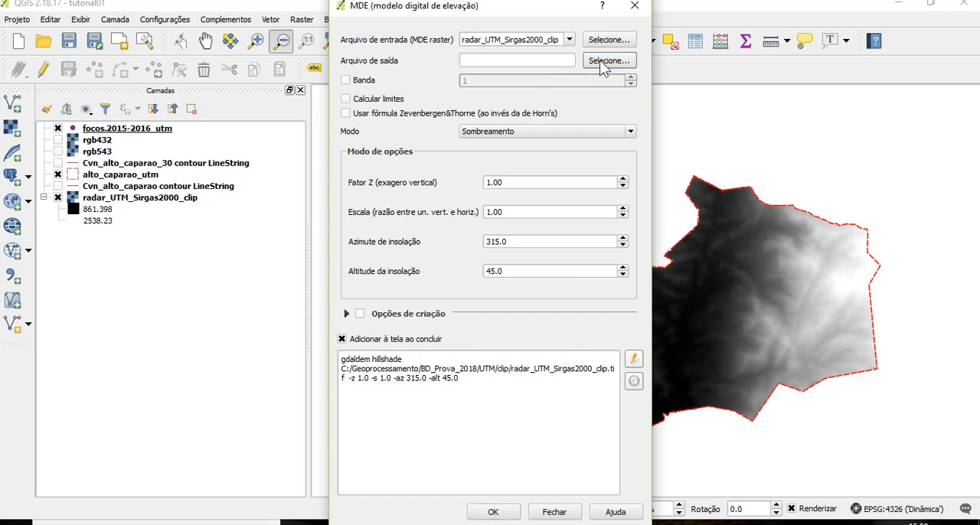
{"action": "left_click", "coordinate": [395, 338]}
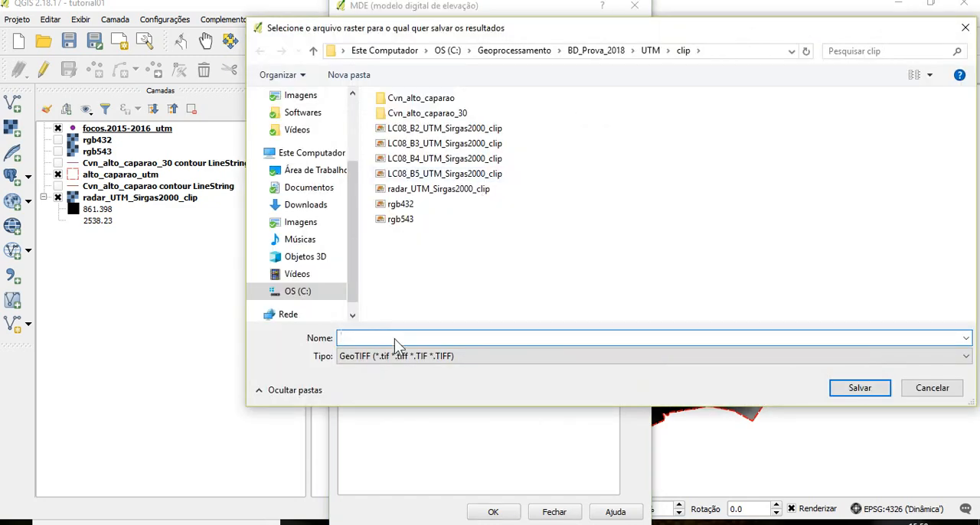
{"action": "type", "text": "rel_sombra"}
{"action": "left_click", "coordinate": [839, 388]}
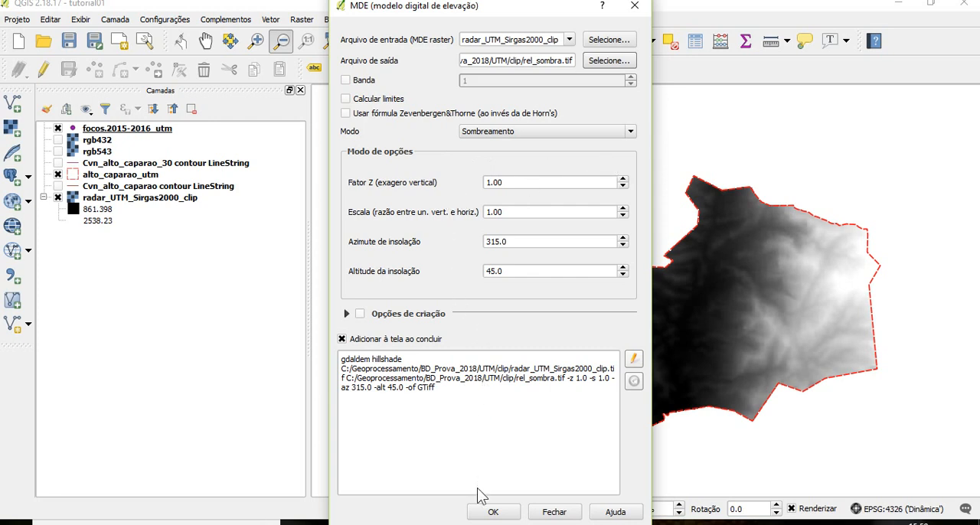
Generate the shaded relief with azimuth 315.0 and altitude 45.0, dismiss the completion messages, and close the tool
{"action": "left_click", "coordinate": [483, 516]}
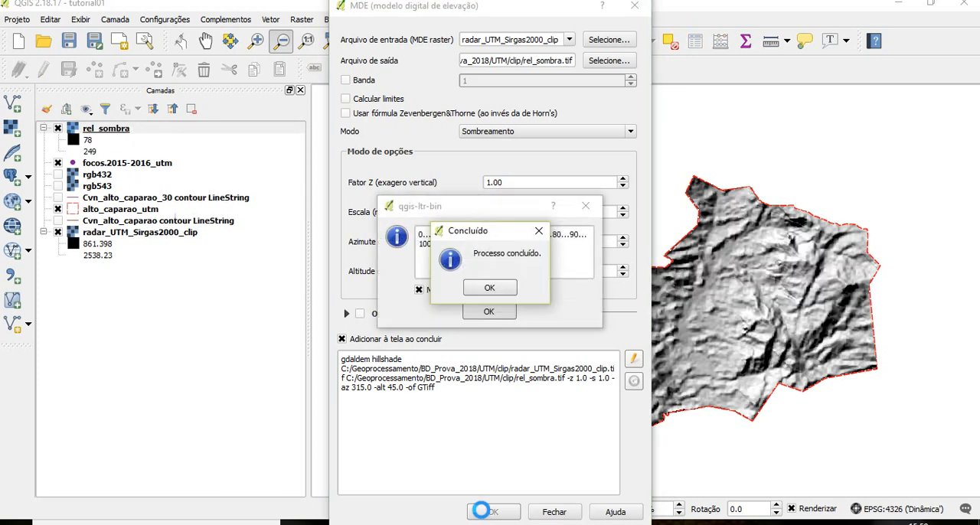
{"action": "left_click", "coordinate": [506, 287]}
{"action": "left_click", "coordinate": [508, 312]}
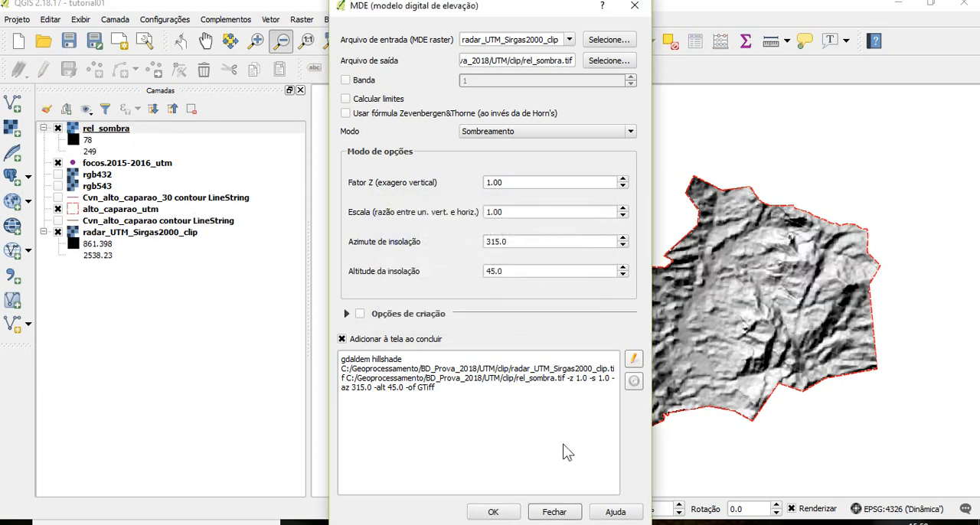
{"action": "left_click", "coordinate": [554, 513]}
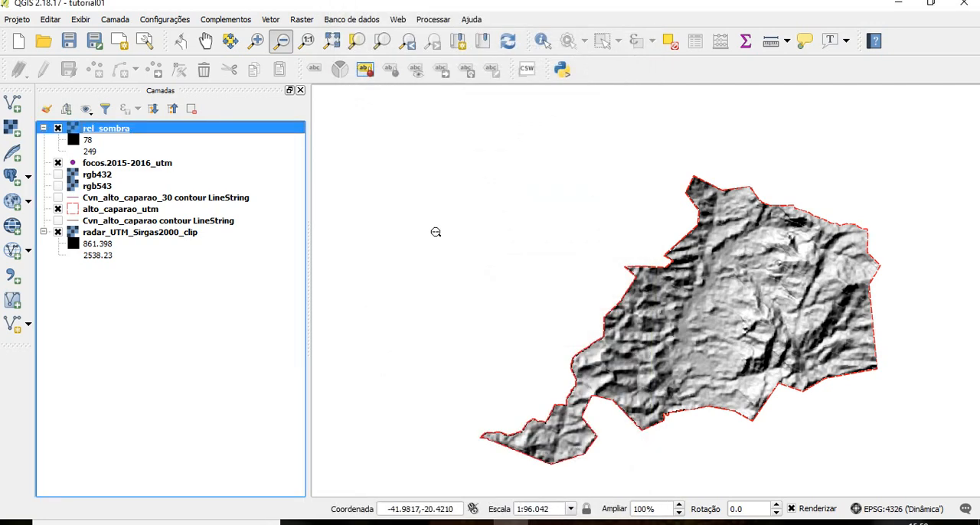
Move the Cvn_alto_caparao_30 contour layer above rel_sombra to check the overlay, and hide the contours again
{"action": "left_click", "coordinate": [58, 198]}
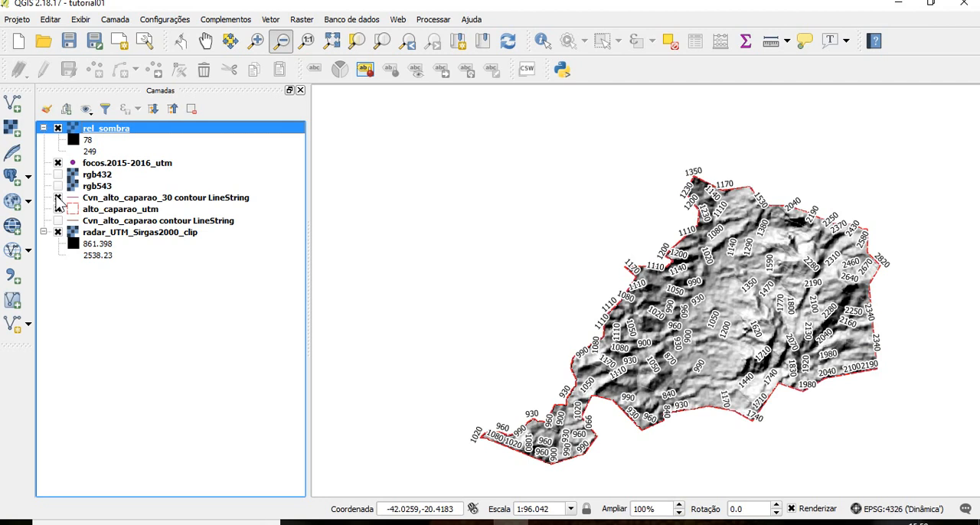
{"action": "left_click_drag", "start_coordinate": [90, 199], "coordinate": [97, 129]}
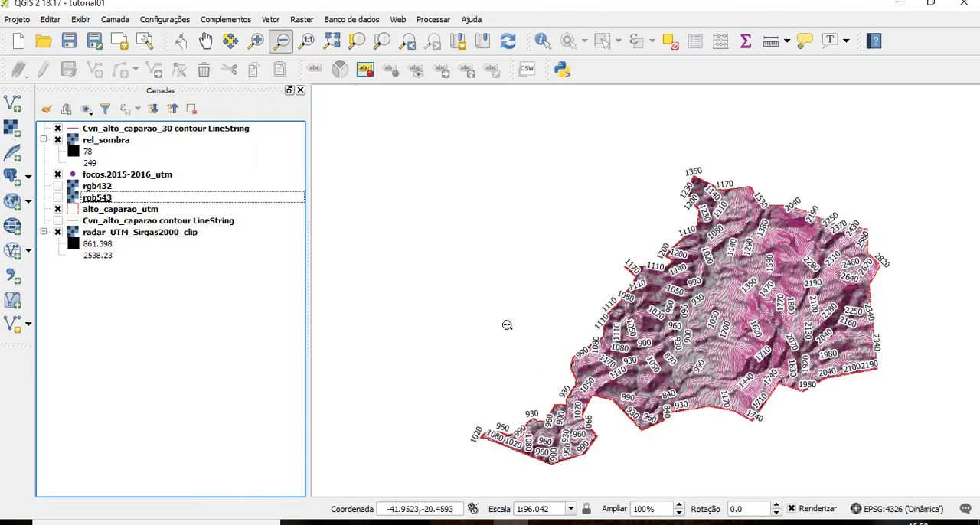
{"action": "left_click", "coordinate": [58, 129]}
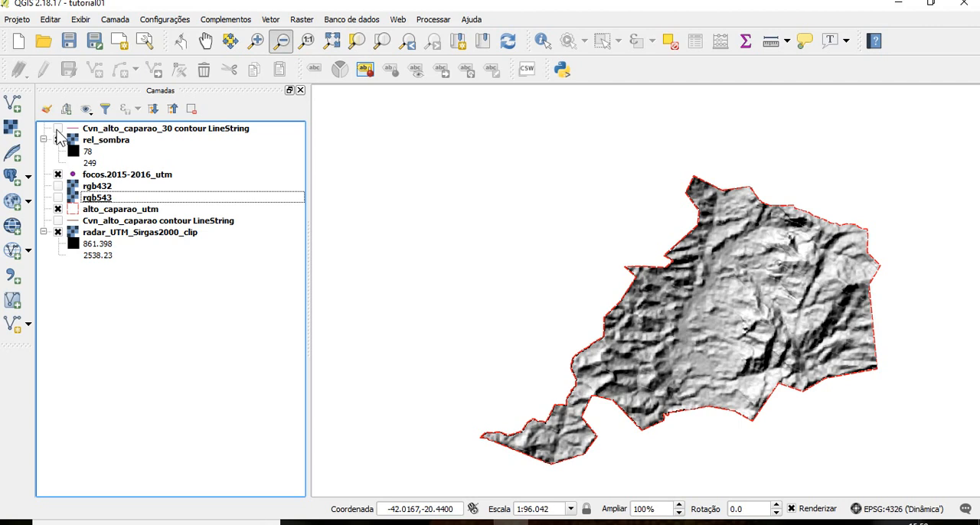
{"action": "left_click", "coordinate": [57, 139]}
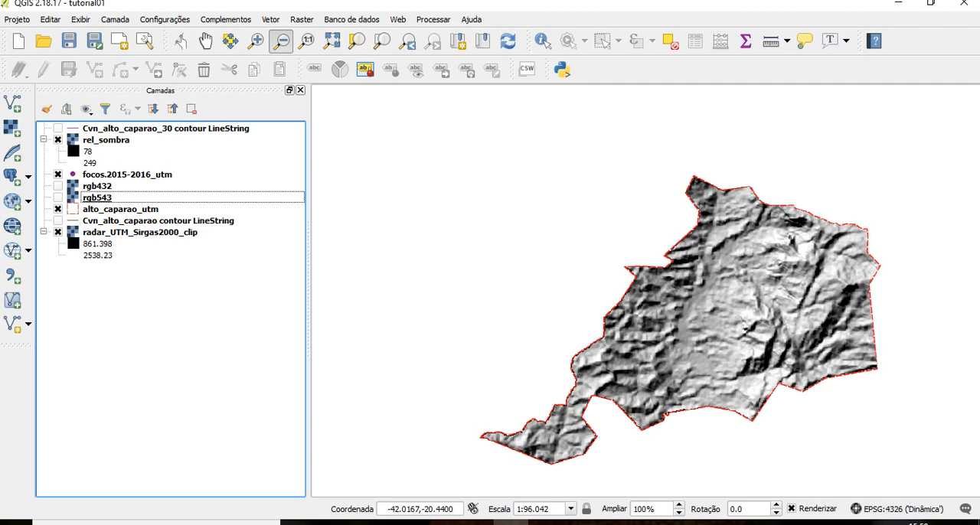
Start the MDE terrain model tool with radar_UTM_Sirgas2000_clip as the input raster
{"action": "left_click", "coordinate": [297, 21]}
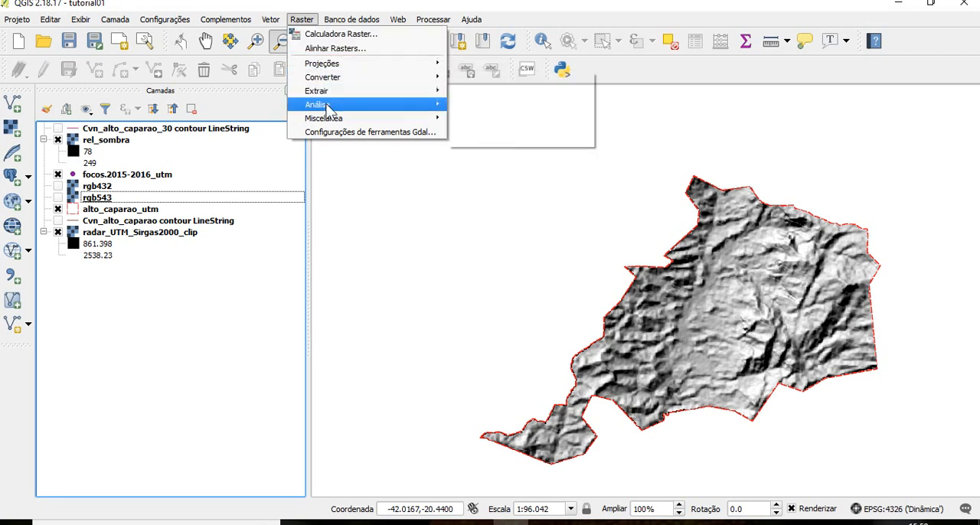
{"action": "mouse_move", "coordinate": [327, 111]}
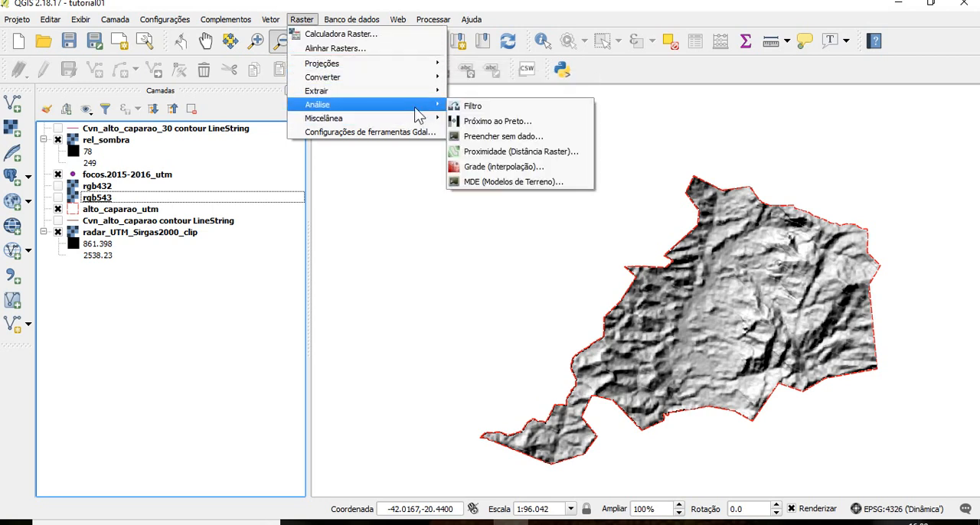
{"action": "left_click", "coordinate": [475, 182]}
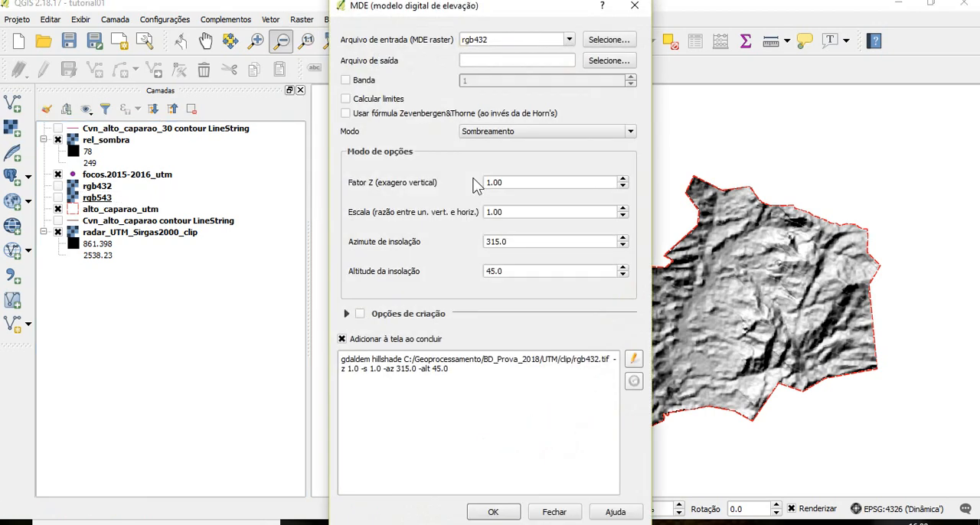
{"action": "left_click", "coordinate": [570, 42]}
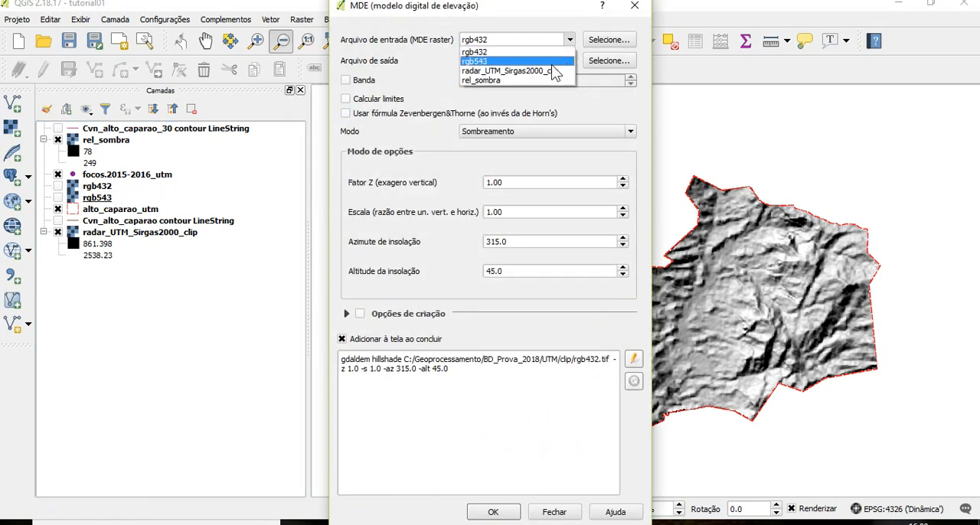
{"action": "left_click", "coordinate": [548, 71]}
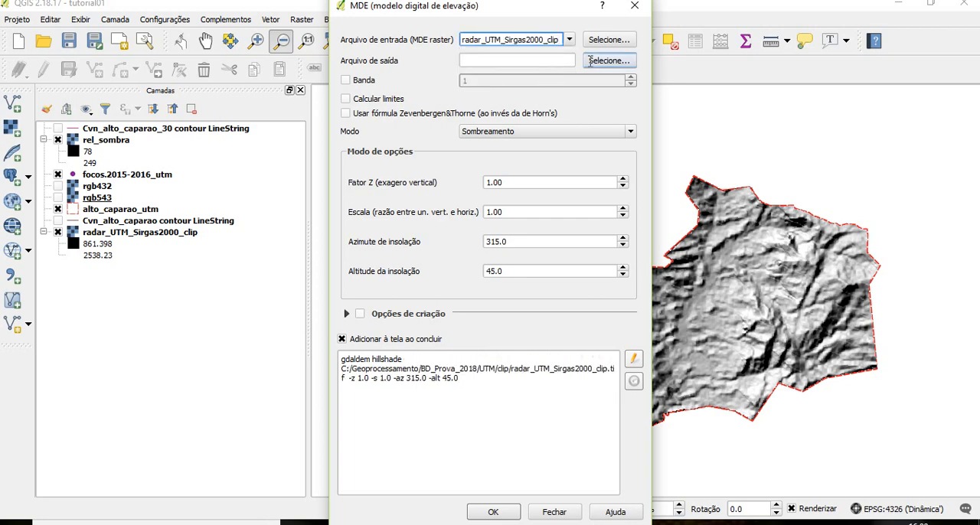
Set the terrain model output to a GeoTIFF named cor_relevo in the UTM\clip folder
{"action": "left_click", "coordinate": [591, 61]}
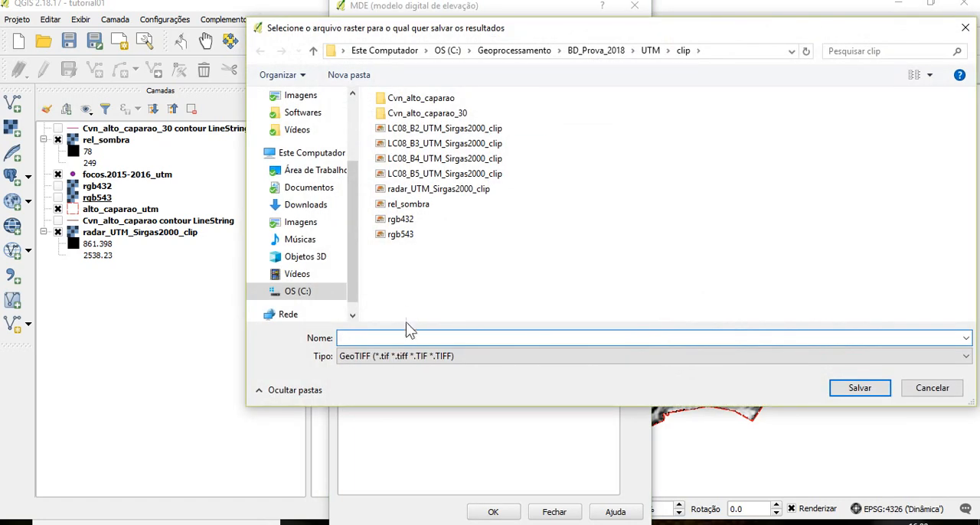
{"action": "type", "text": "cor_relevo"}
{"action": "left_click", "coordinate": [882, 390]}
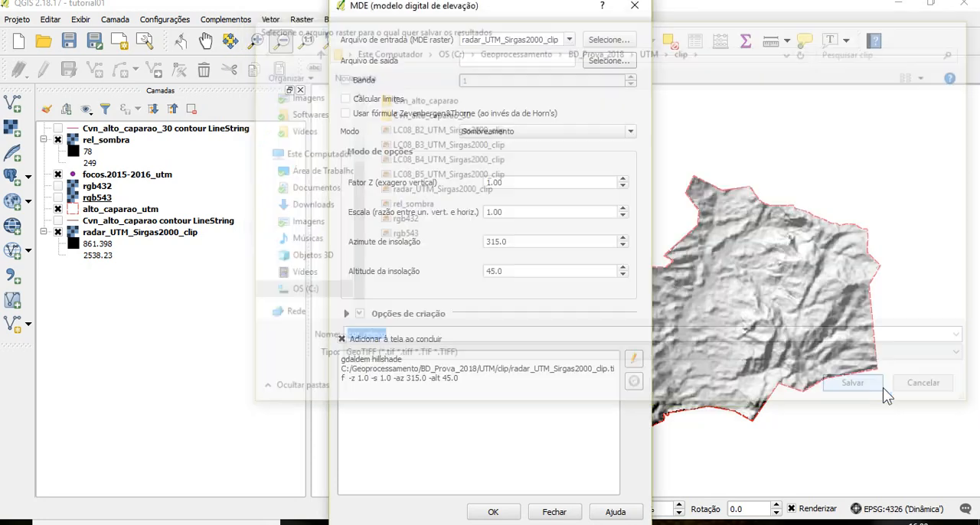
Generate the terrain model in Cor do relevo mode with Calcular limites enabled and the default terrain.txt colour configuration
{"action": "left_click", "coordinate": [539, 130]}
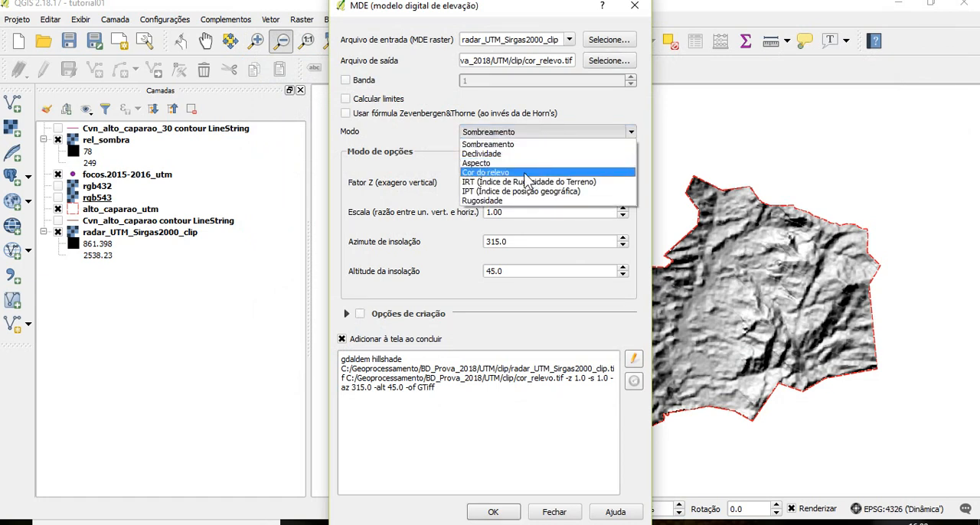
{"action": "left_click", "coordinate": [526, 173]}
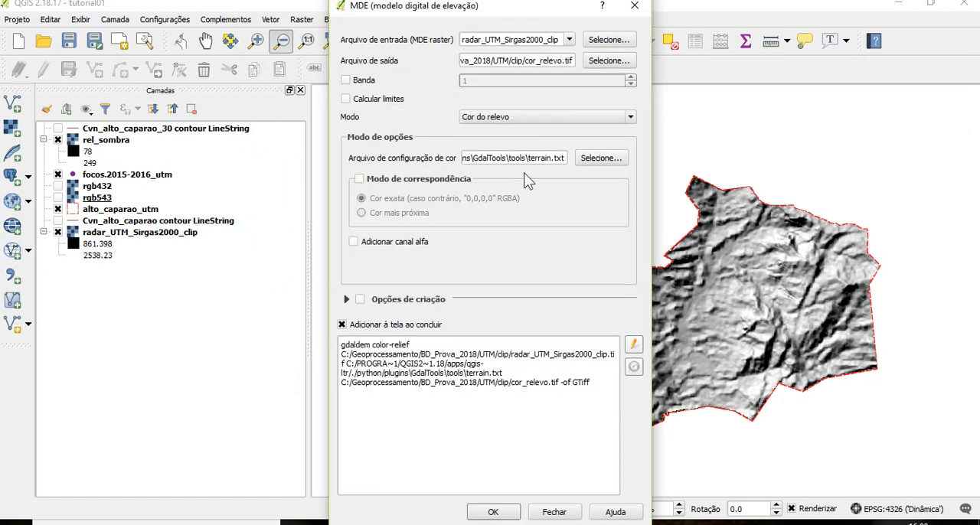
{"action": "left_click", "coordinate": [386, 105]}
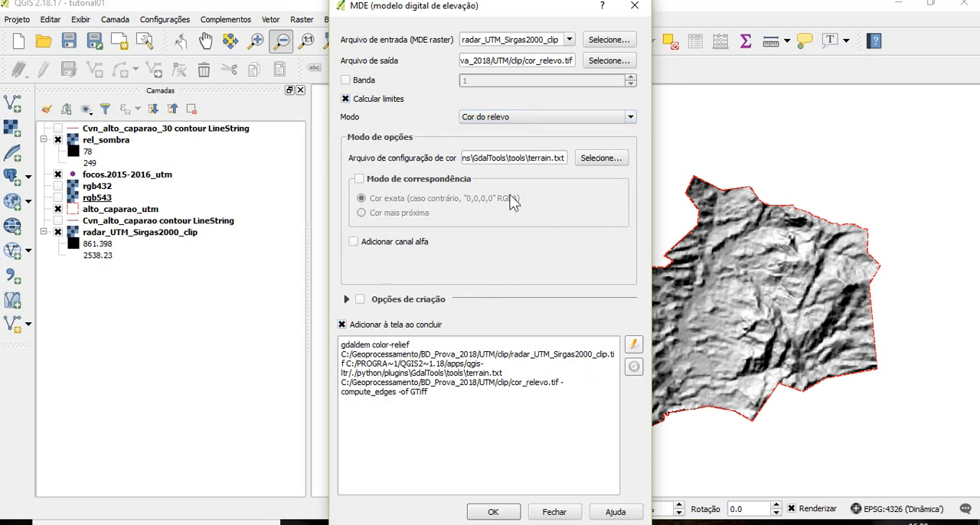
{"action": "left_click", "coordinate": [487, 515]}
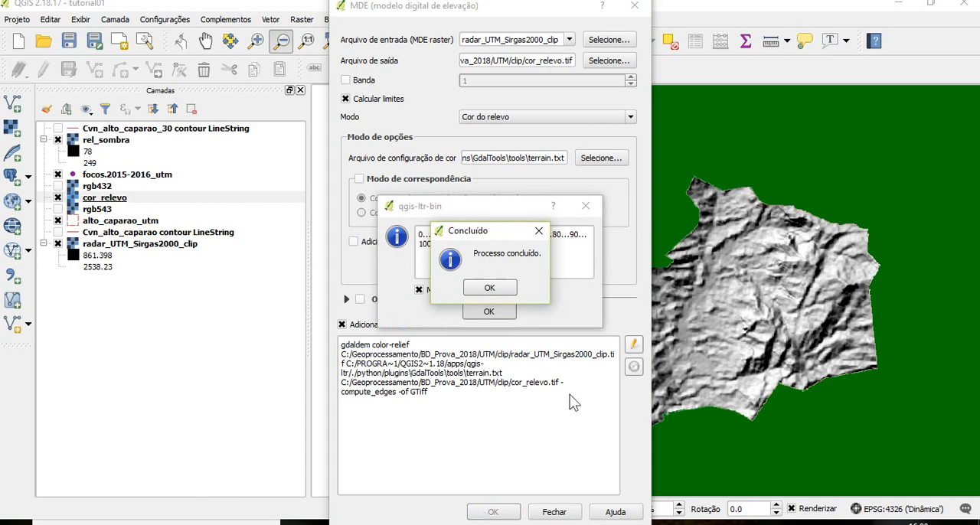
Dismiss the completion messages and close the MDE tool, and move the cor_relevo layer directly above rel_sombra
{"action": "left_click", "coordinate": [498, 290]}
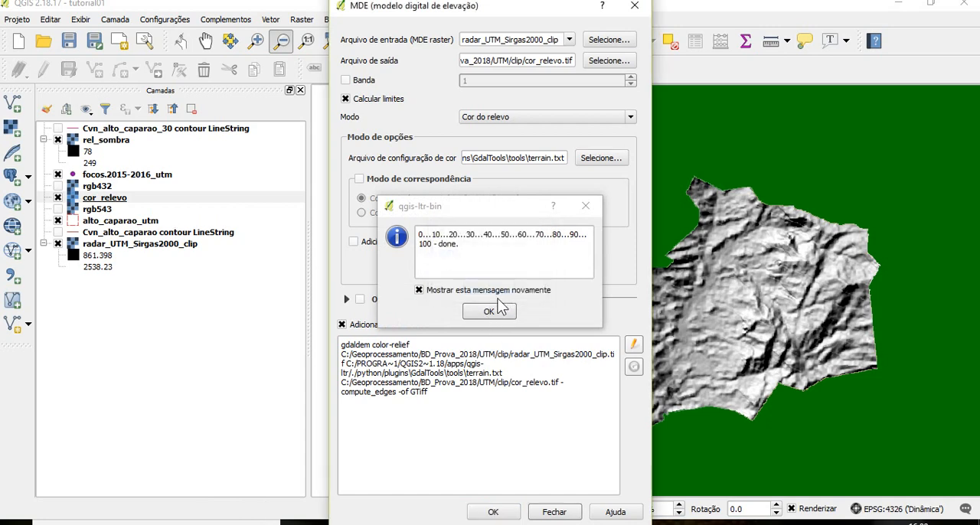
{"action": "left_click", "coordinate": [490, 312]}
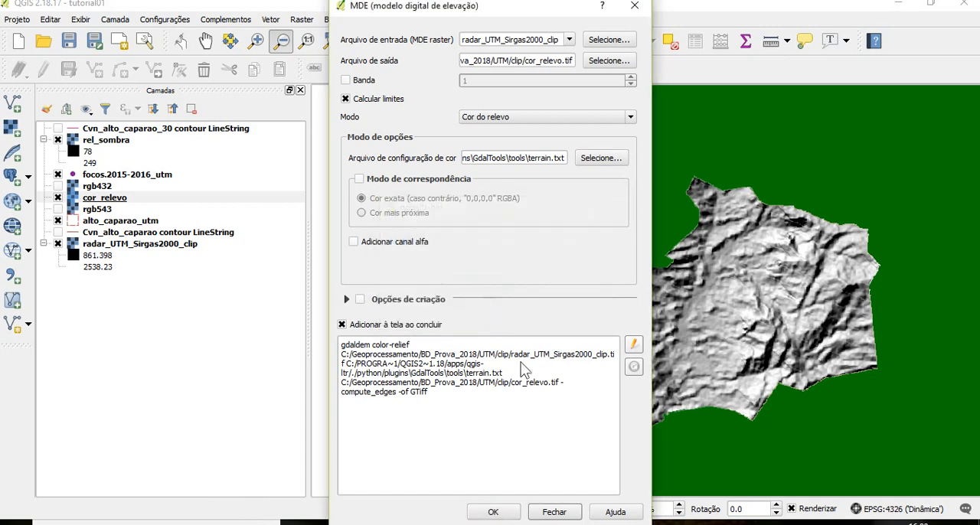
{"action": "left_click", "coordinate": [553, 511]}
{"action": "left_click_drag", "start_coordinate": [94, 200], "coordinate": [113, 129]}
{"action": "left_click_drag", "start_coordinate": [96, 138], "coordinate": [96, 139]}
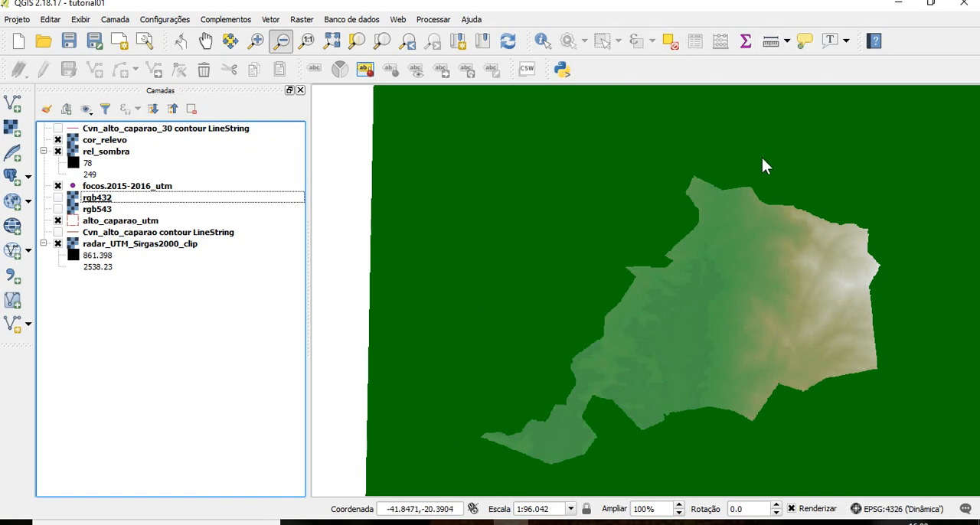
Start the raster clipping tool (Recorte) with cor_relevo as the input raster
{"action": "left_click", "coordinate": [300, 20]}
{"action": "mouse_move", "coordinate": [330, 92]}
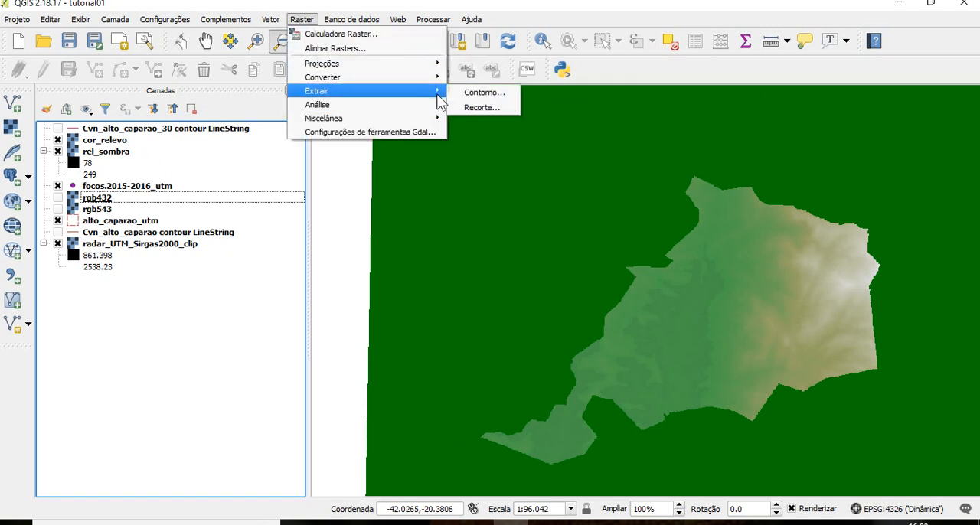
{"action": "left_click", "coordinate": [465, 108]}
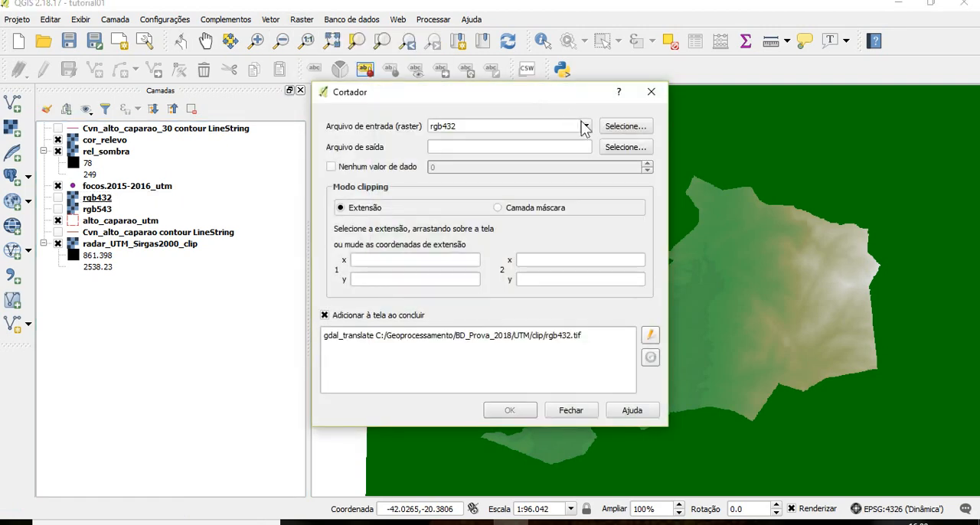
{"action": "left_click", "coordinate": [586, 127]}
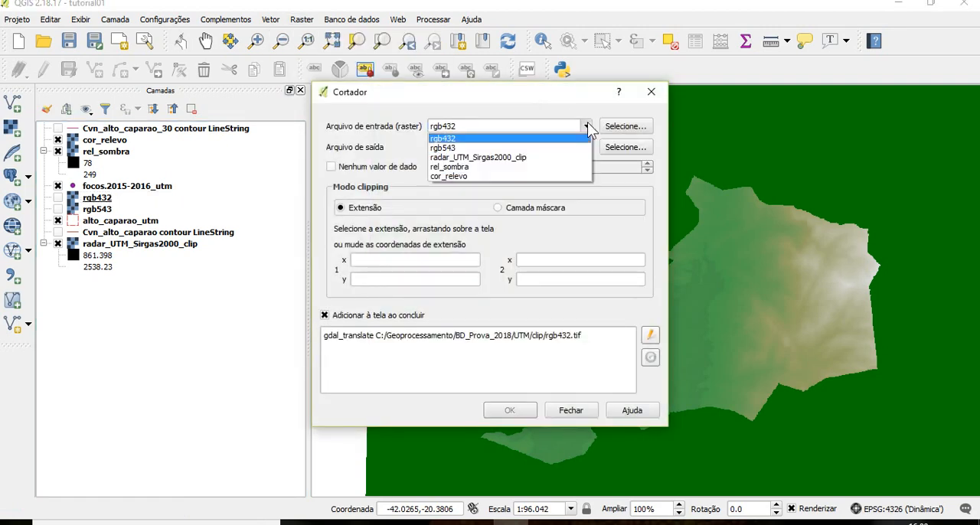
{"action": "left_click", "coordinate": [556, 176]}
Set the clipping output to a GeoTIFF named cor_relevo_clip in the UTM\clip folder
{"action": "left_click", "coordinate": [620, 147]}
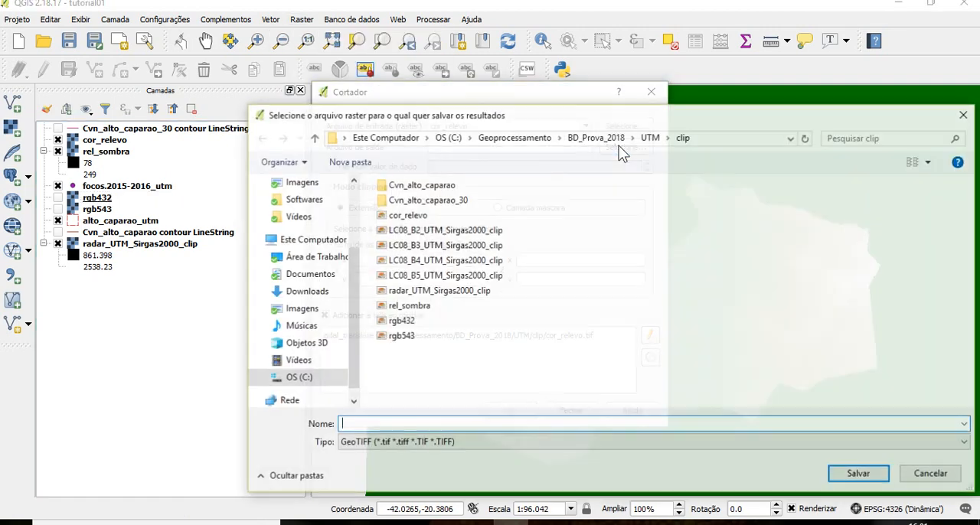
{"action": "type", "text": "cor"}
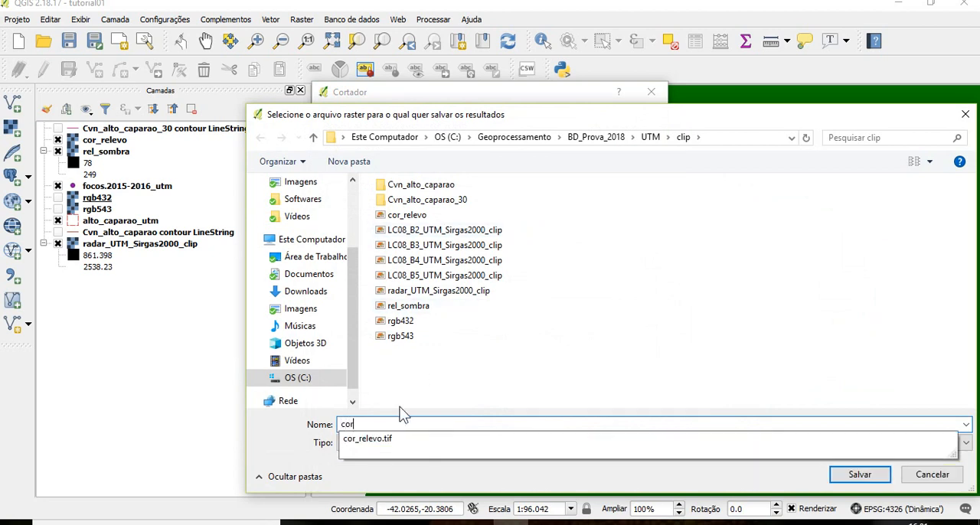
{"action": "type", "text": "_relevo_clip"}
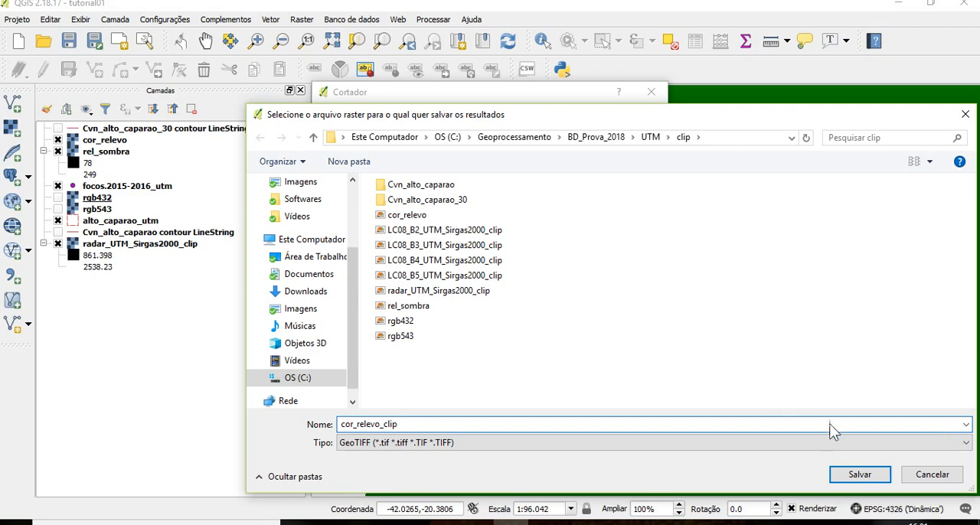
{"action": "left_click", "coordinate": [842, 472]}
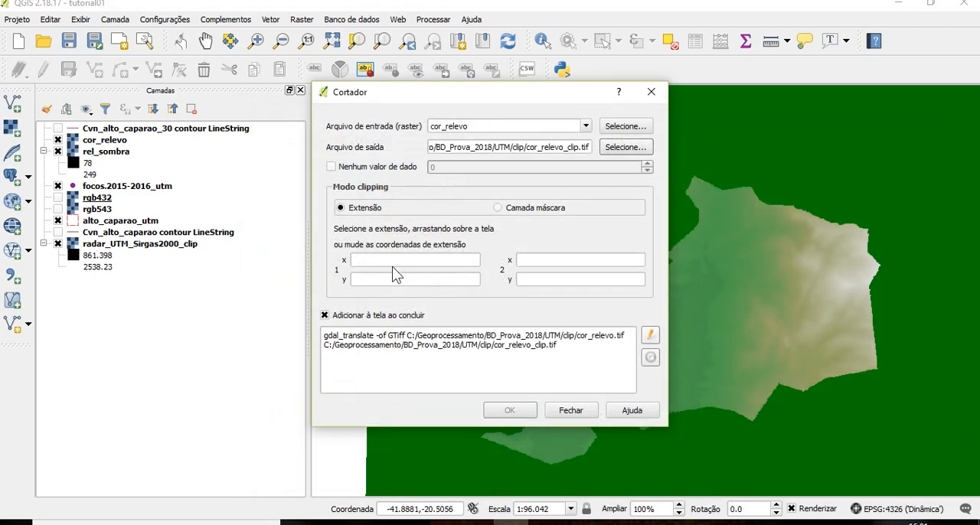
Clip the raster with no-data value 0 and alto_caparao_utm as the mask layer, and close the clipping tool
{"action": "left_click", "coordinate": [405, 168]}
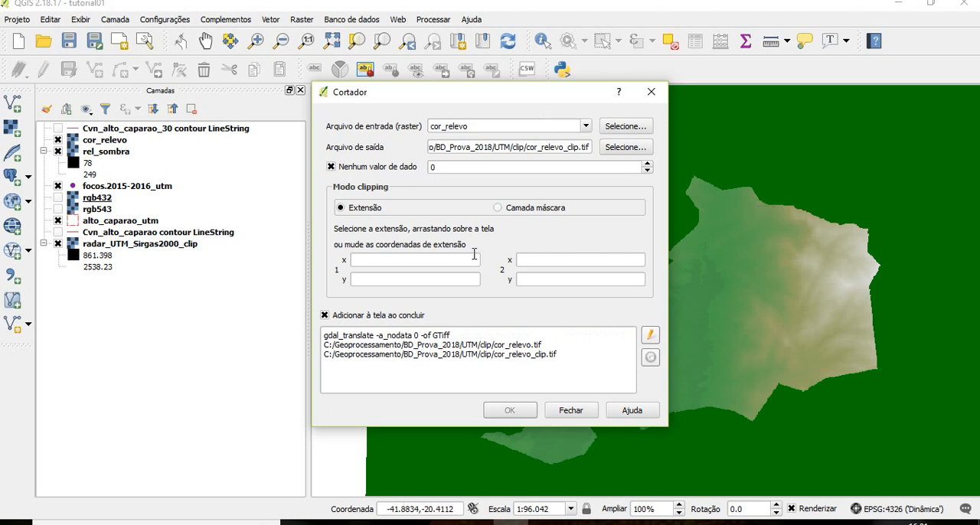
{"action": "left_click", "coordinate": [505, 208]}
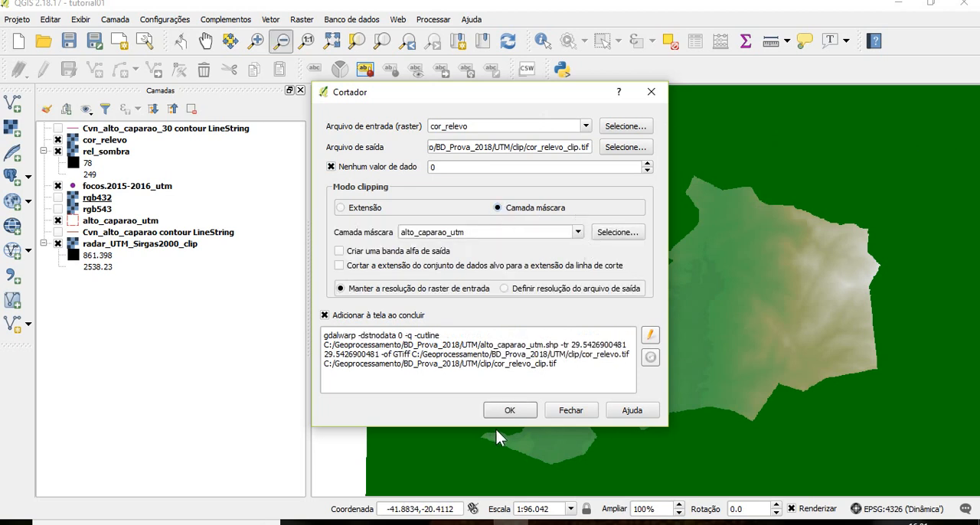
{"action": "left_click", "coordinate": [510, 411]}
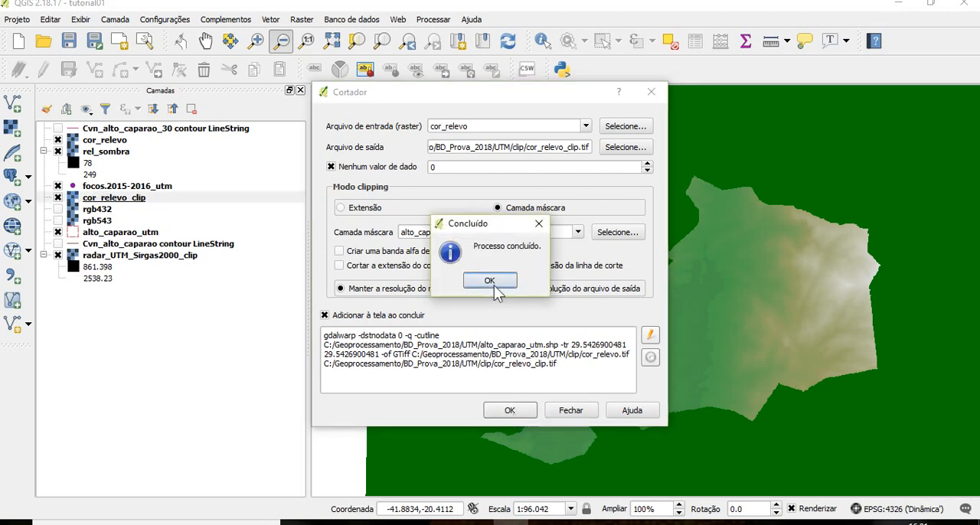
{"action": "left_click", "coordinate": [495, 281]}
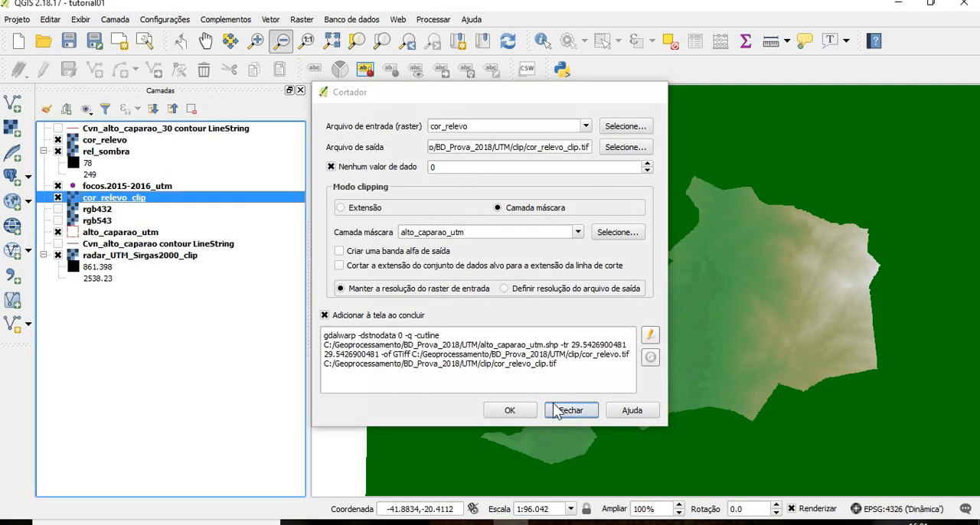
{"action": "left_click", "coordinate": [559, 411]}
Remove the unclipped cor_relevo layer from the project
{"action": "left_click", "coordinate": [98, 140]}
{"action": "right_click", "coordinate": [98, 139]}
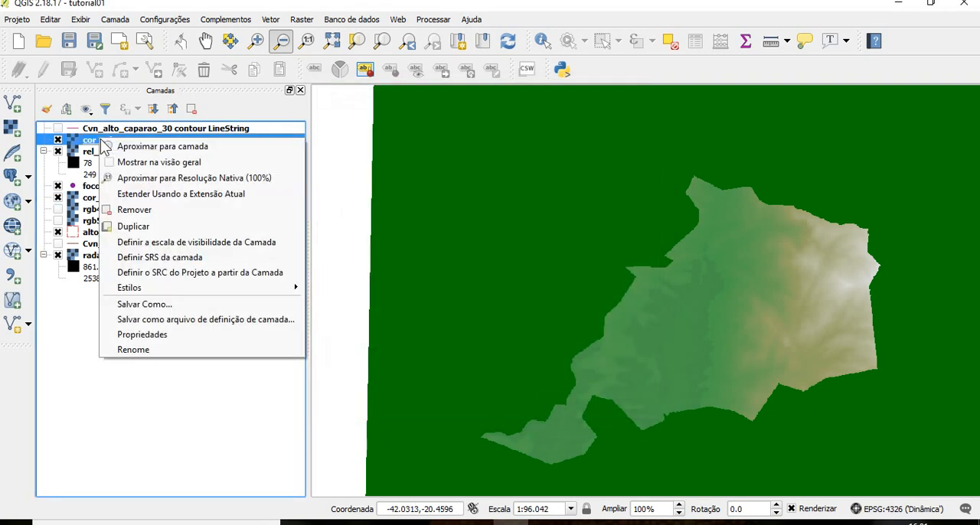
{"action": "left_click", "coordinate": [130, 212]}
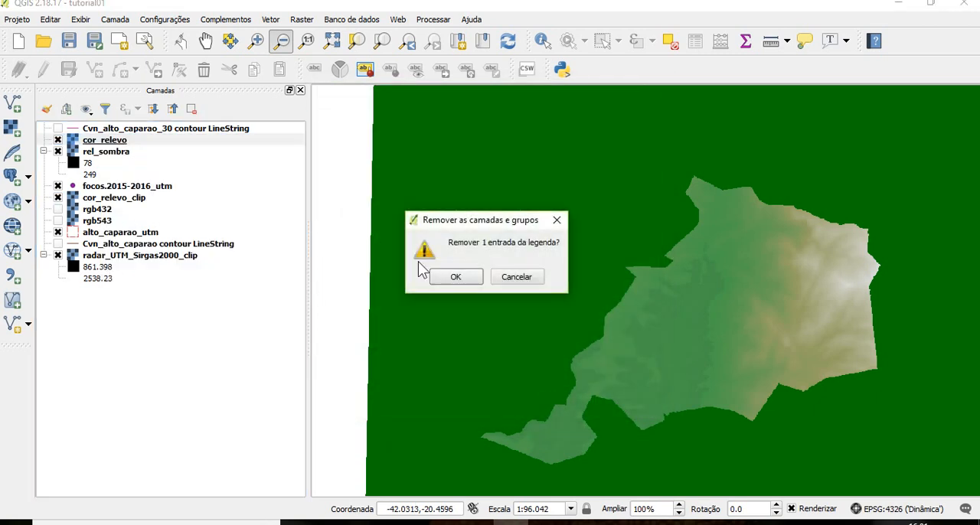
{"action": "left_click", "coordinate": [452, 277]}
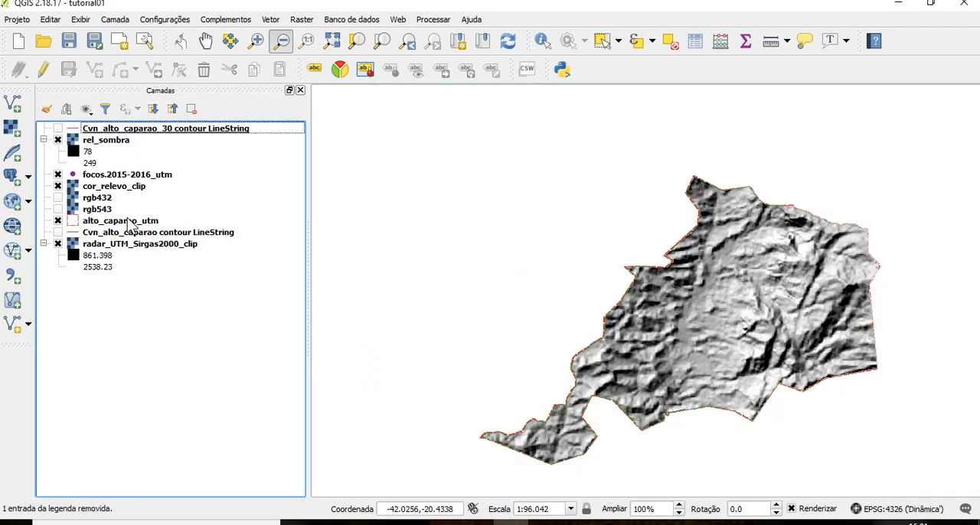
Move the cor_relevo_clip layer above rel_sombra, and hide and reshow it to compare it with the shaded relief
{"action": "left_click_drag", "start_coordinate": [125, 190], "coordinate": [155, 143]}
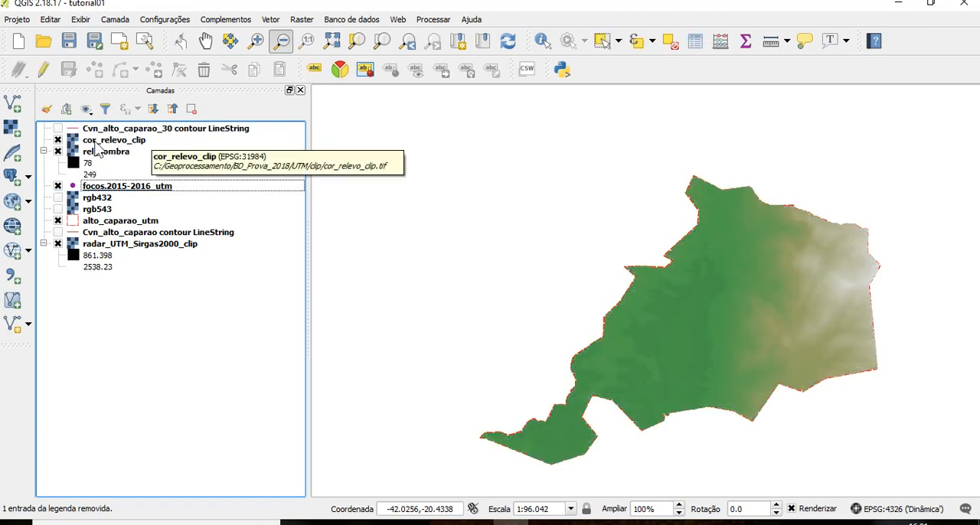
{"action": "left_click", "coordinate": [52, 132]}
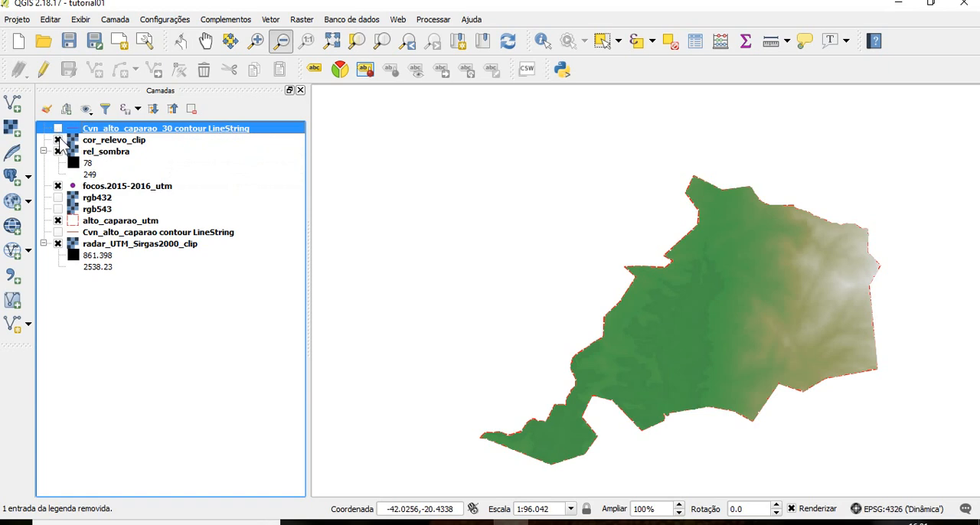
{"action": "left_click", "coordinate": [58, 140]}
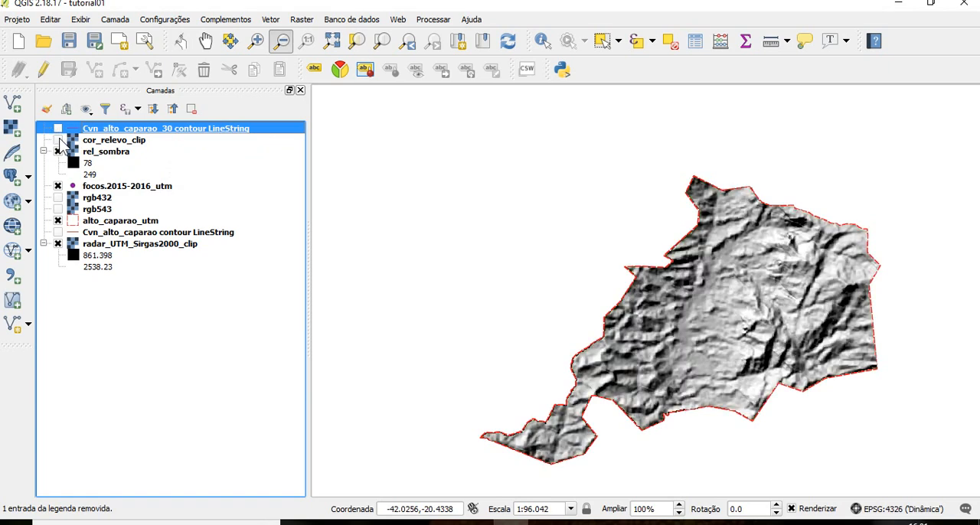
{"action": "left_click", "coordinate": [58, 140]}
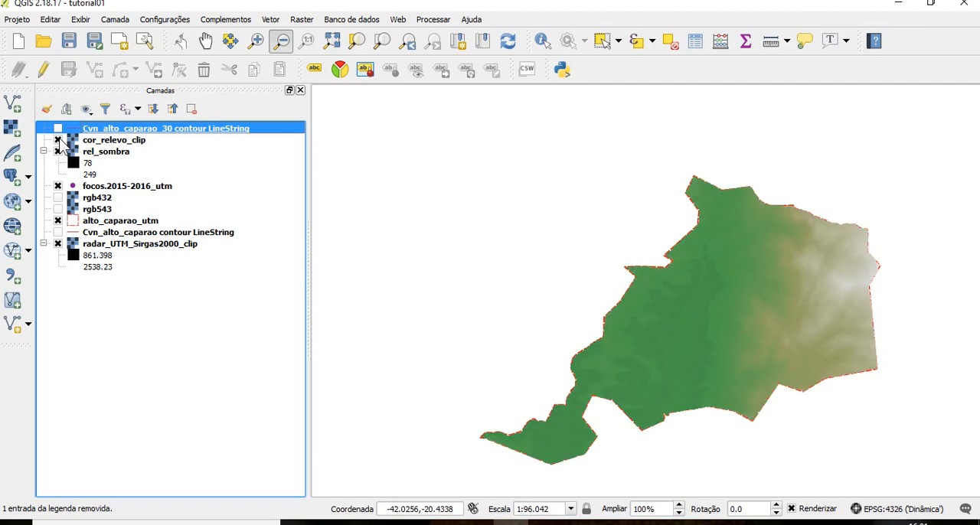
Set the global transparency of the cor_relevo_clip layer to 27%
{"action": "left_click", "coordinate": [115, 140]}
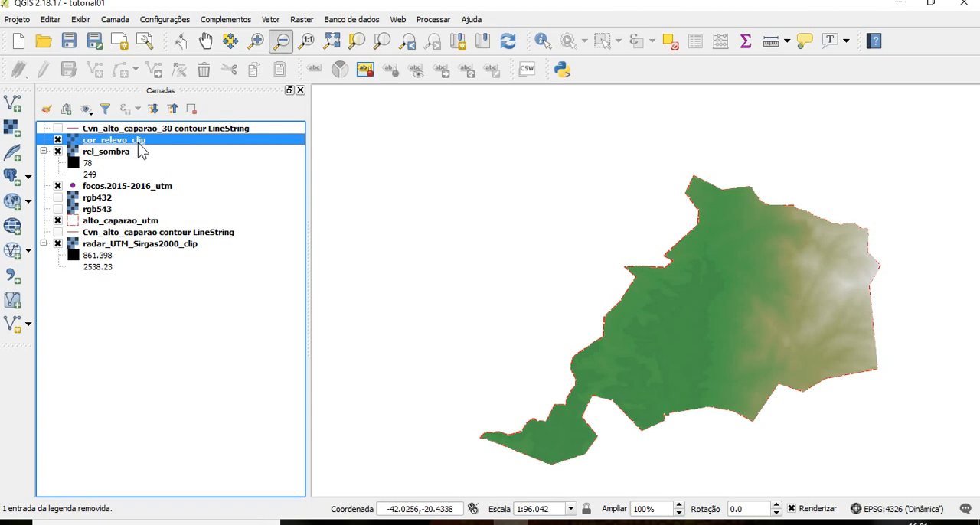
{"action": "right_click", "coordinate": [138, 143]}
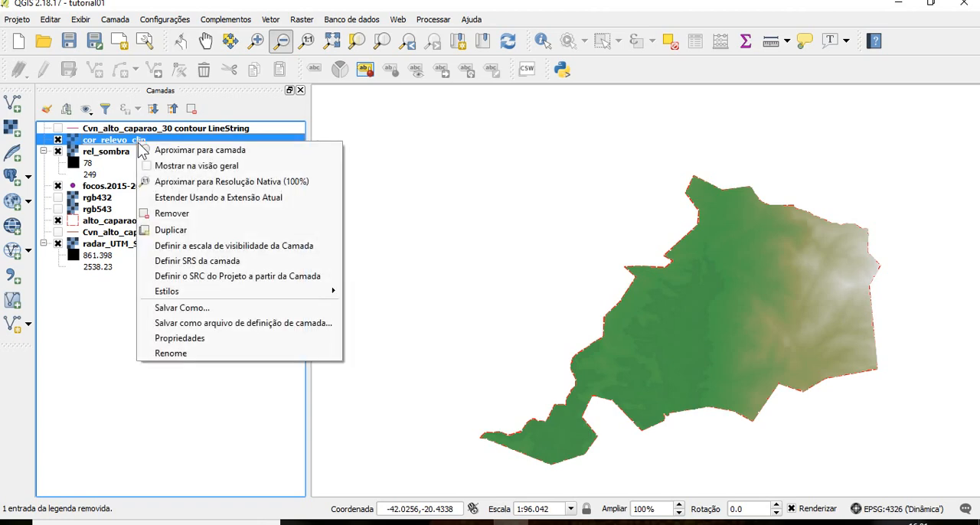
{"action": "left_click", "coordinate": [194, 344]}
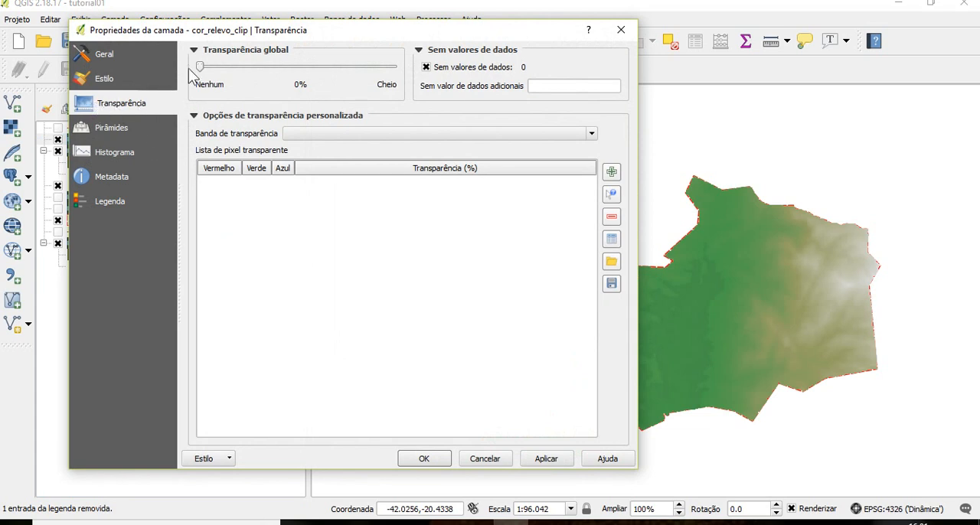
{"action": "left_click_drag", "start_coordinate": [202, 68], "coordinate": [255, 68]}
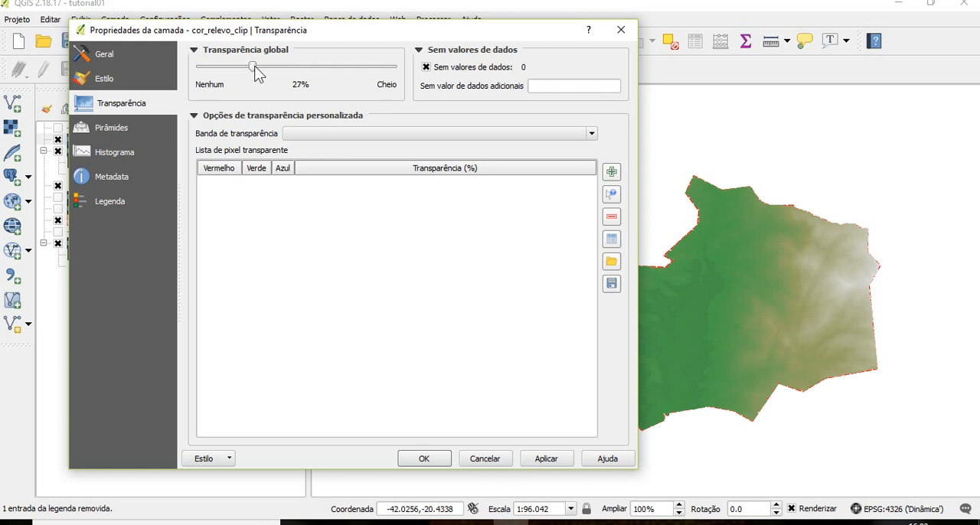
{"action": "left_click", "coordinate": [546, 459]}
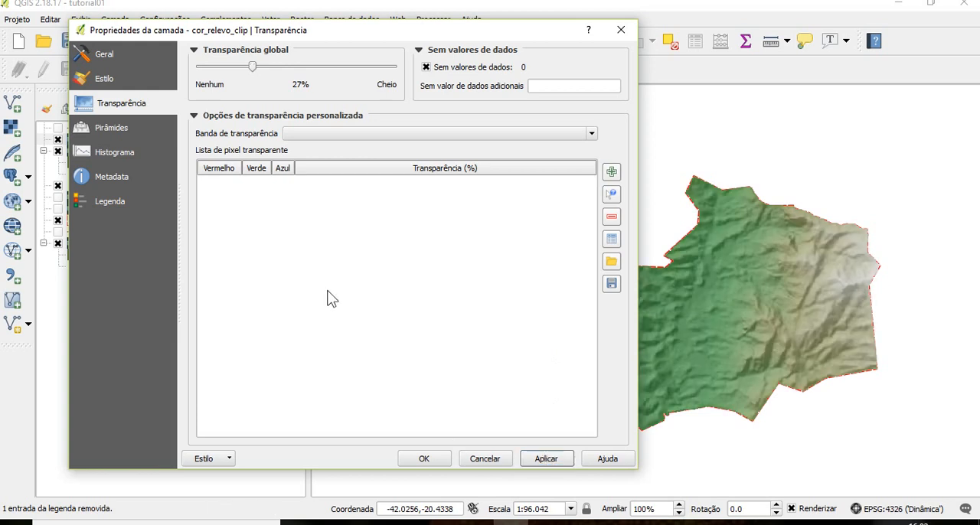
{"action": "left_click", "coordinate": [424, 459]}
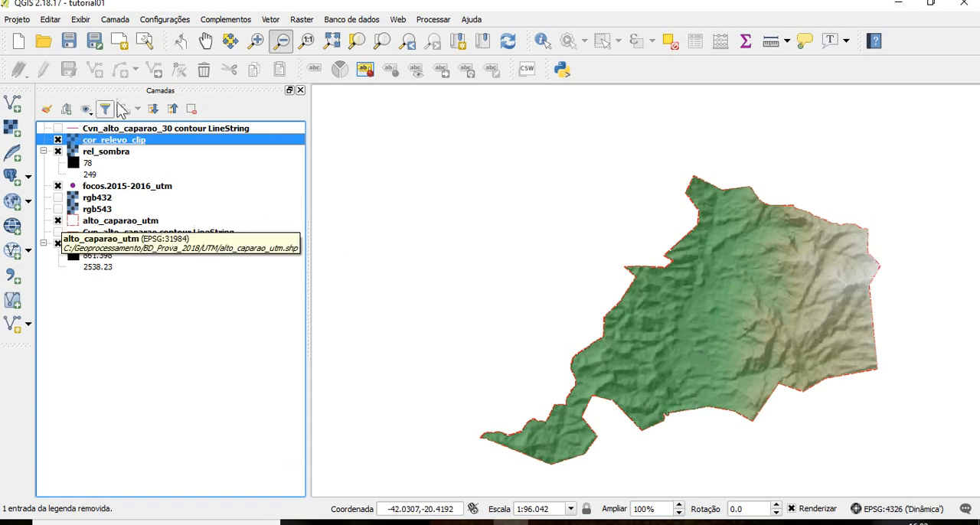
Start a contour extraction with radar_UTM_Sirgas2000_clip as the input raster
{"action": "left_click", "coordinate": [306, 18]}
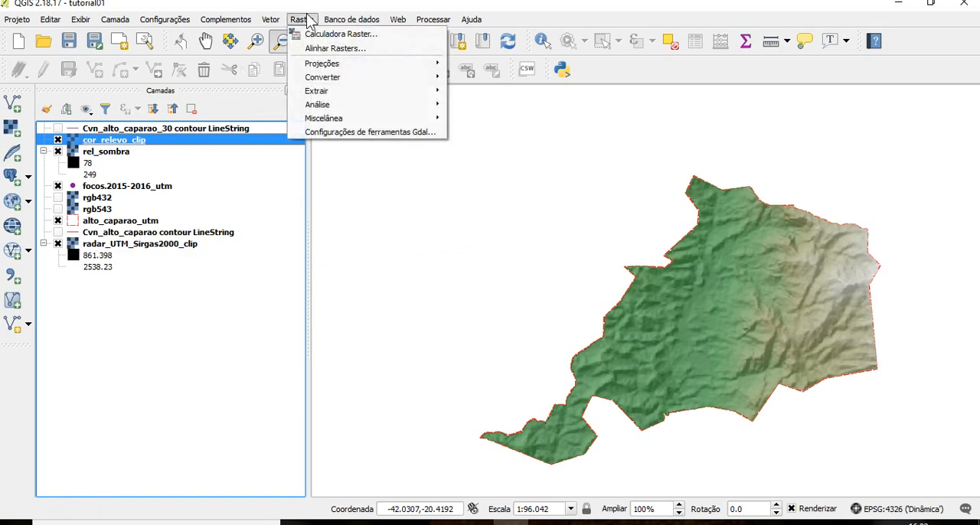
{"action": "mouse_move", "coordinate": [380, 91]}
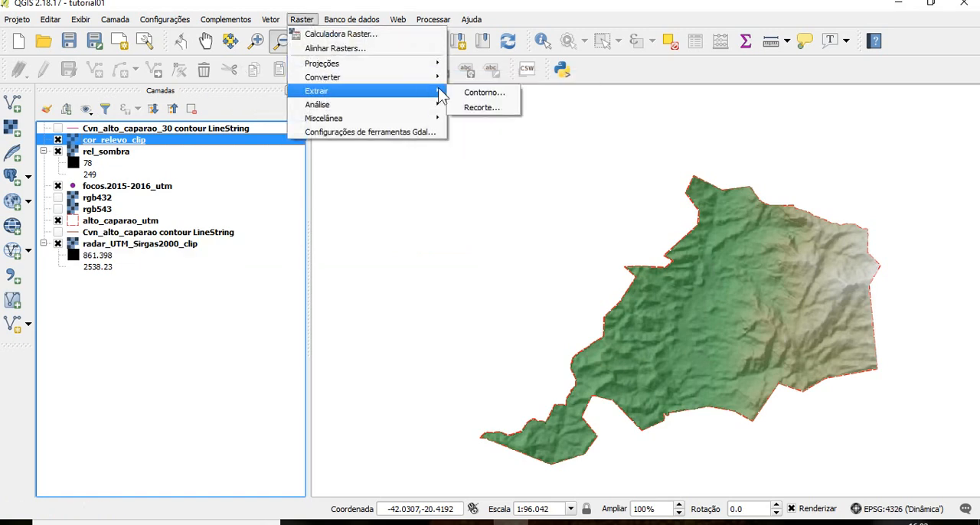
{"action": "left_click", "coordinate": [474, 93]}
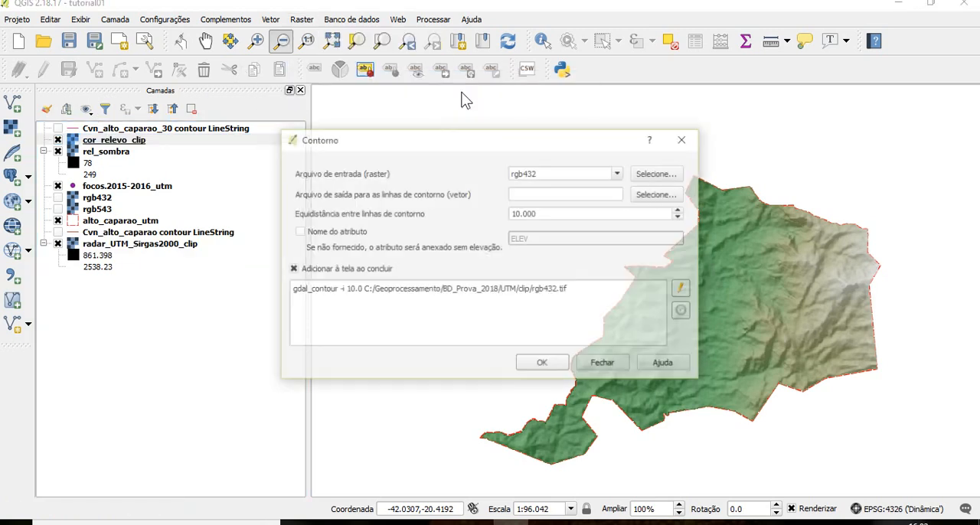
{"action": "left_click", "coordinate": [622, 173]}
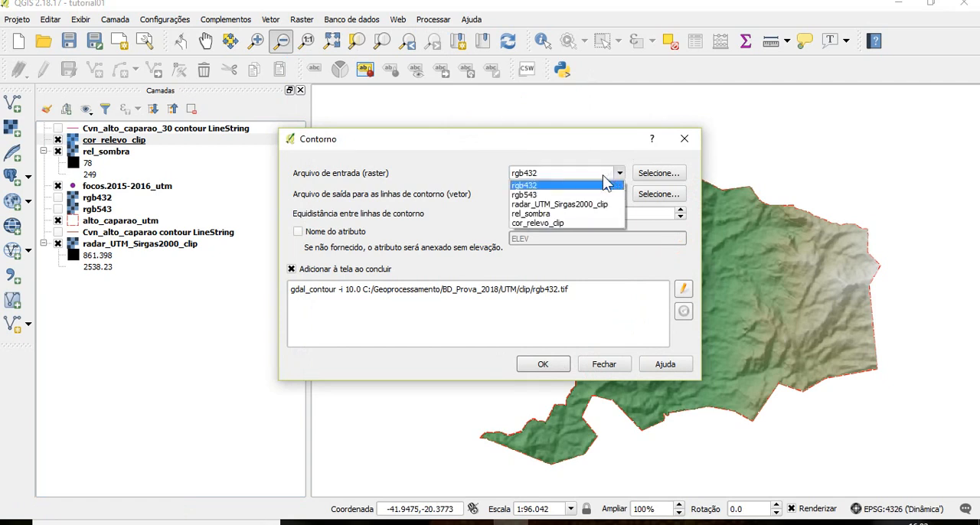
{"action": "left_click", "coordinate": [573, 205]}
Set the contour output to Cvn_alto_caparao_50 in the UTM\clip folder
{"action": "left_click", "coordinate": [672, 198]}
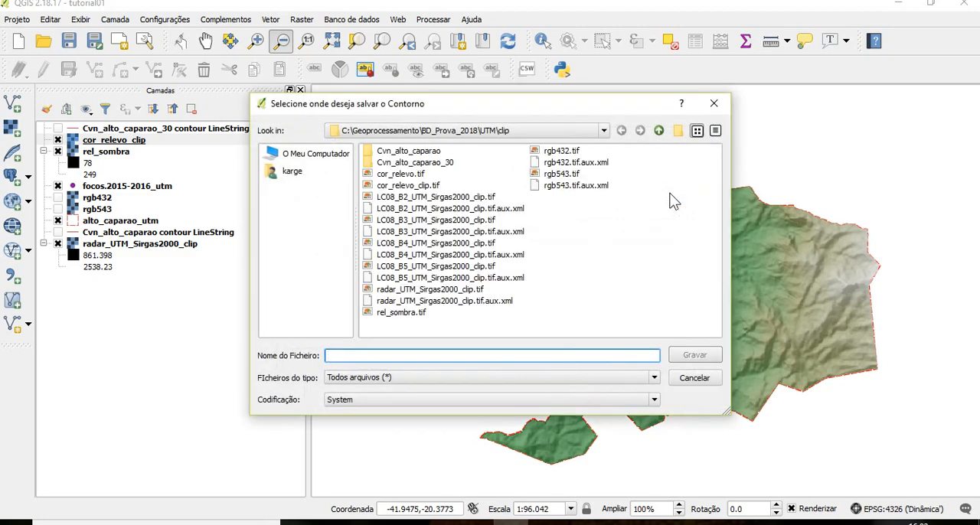
{"action": "left_click", "coordinate": [416, 163]}
{"action": "left_click", "coordinate": [344, 354]}
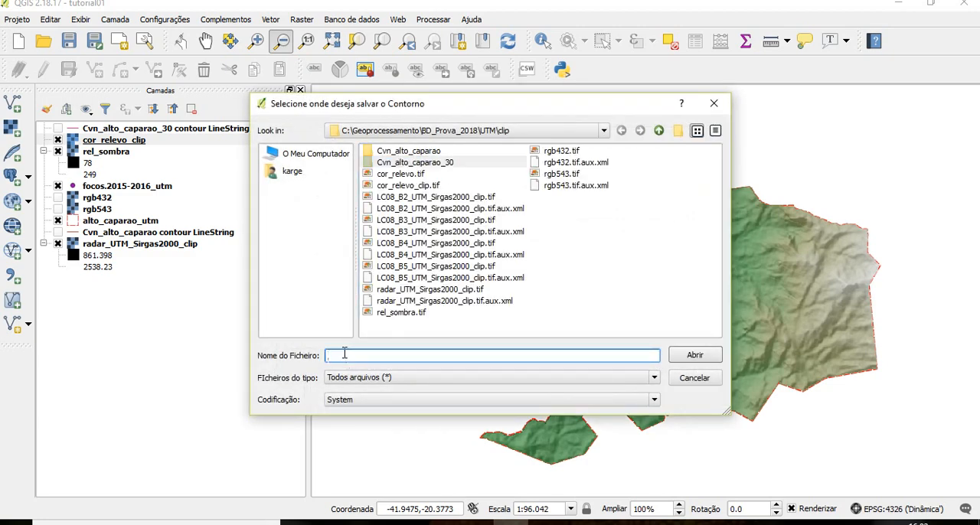
{"action": "type", "text": "Cv"}
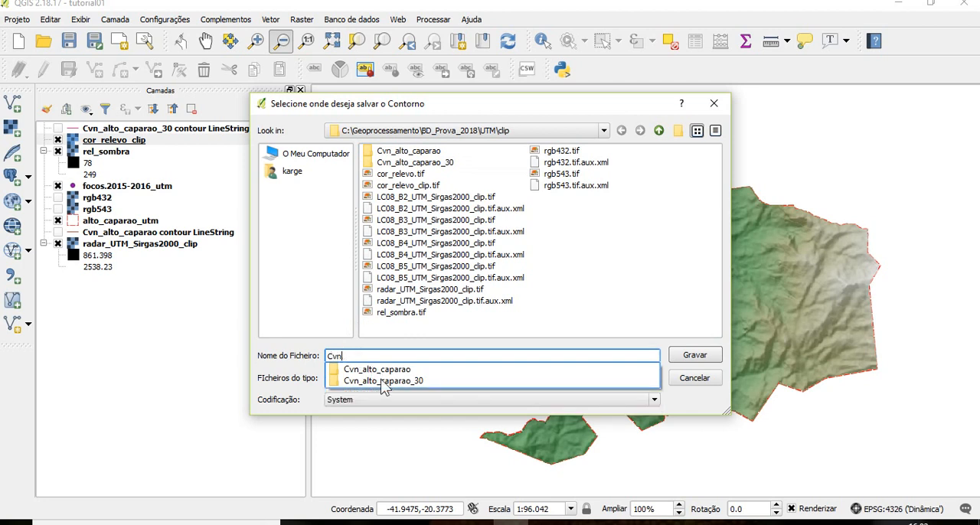
{"action": "type", "text": "n"}
{"action": "left_click", "coordinate": [383, 380]}
{"action": "key", "text": "BackSpace"}
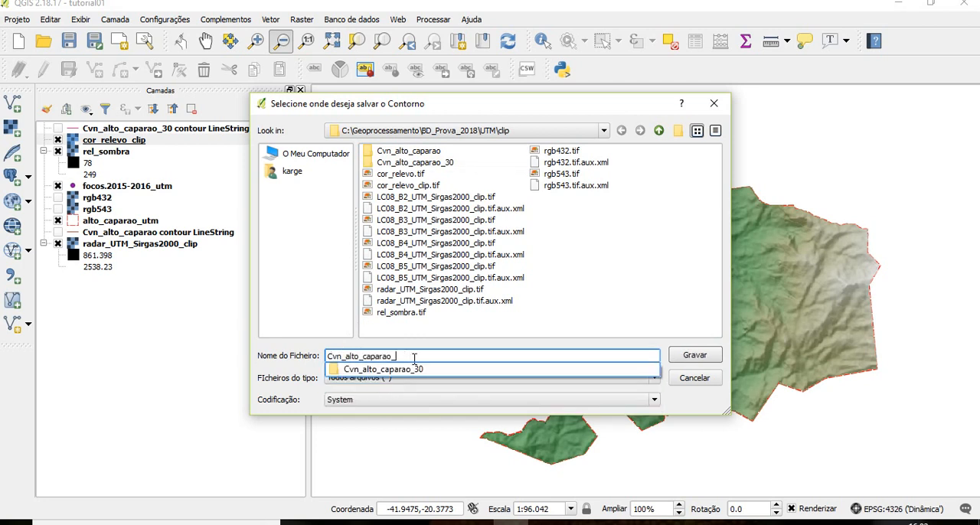
{"action": "type", "text": "50"}
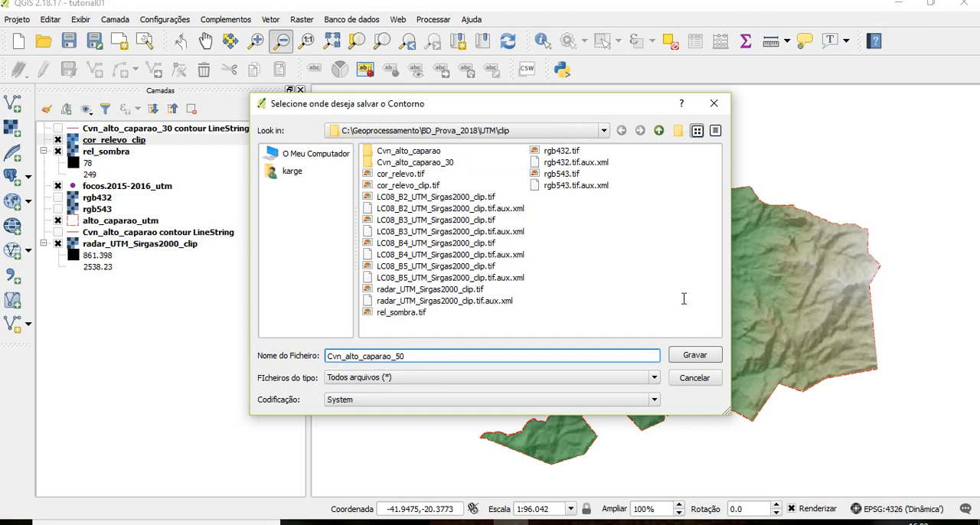
{"action": "left_click", "coordinate": [693, 355]}
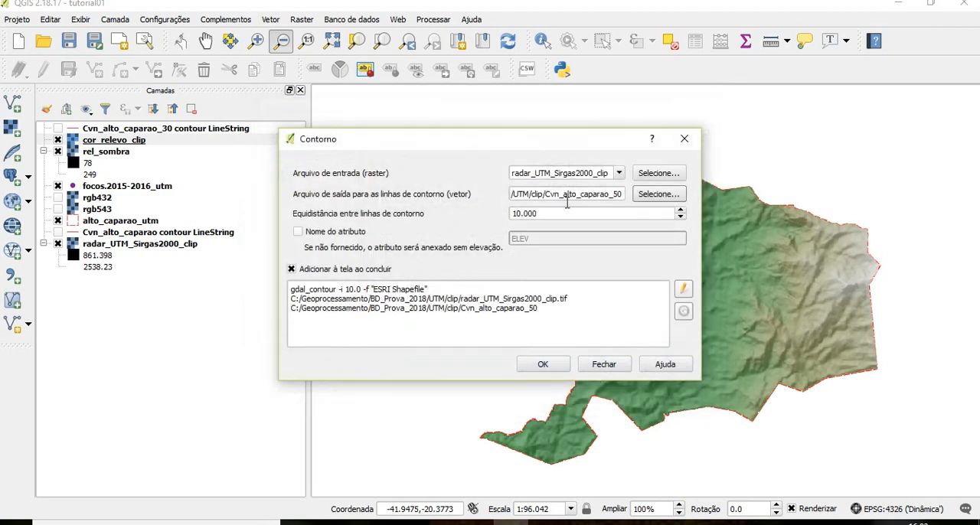
Generate the contours at a 50 m interval with the ELEV attribute, and close the contour tool
{"action": "left_click_drag", "start_coordinate": [649, 214], "coordinate": [440, 214]}
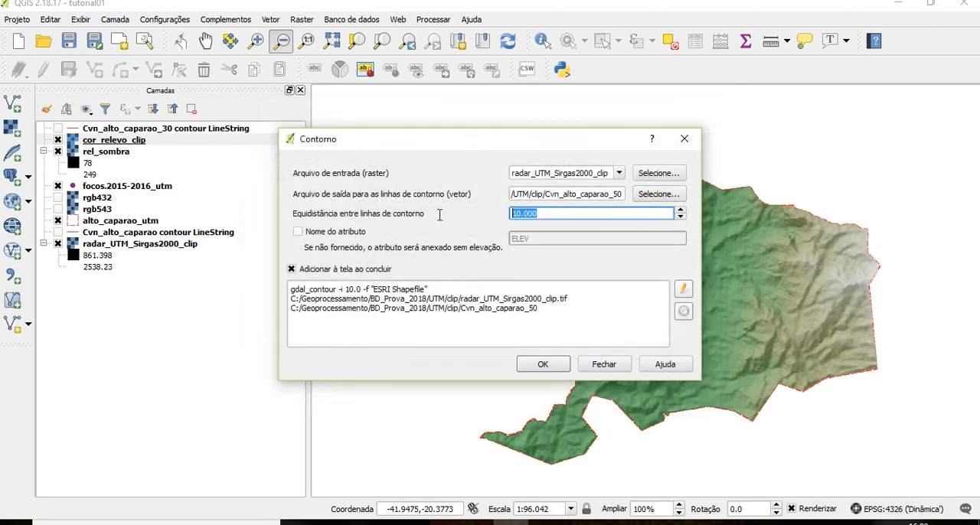
{"action": "type", "text": "50"}
{"action": "left_click", "coordinate": [337, 232]}
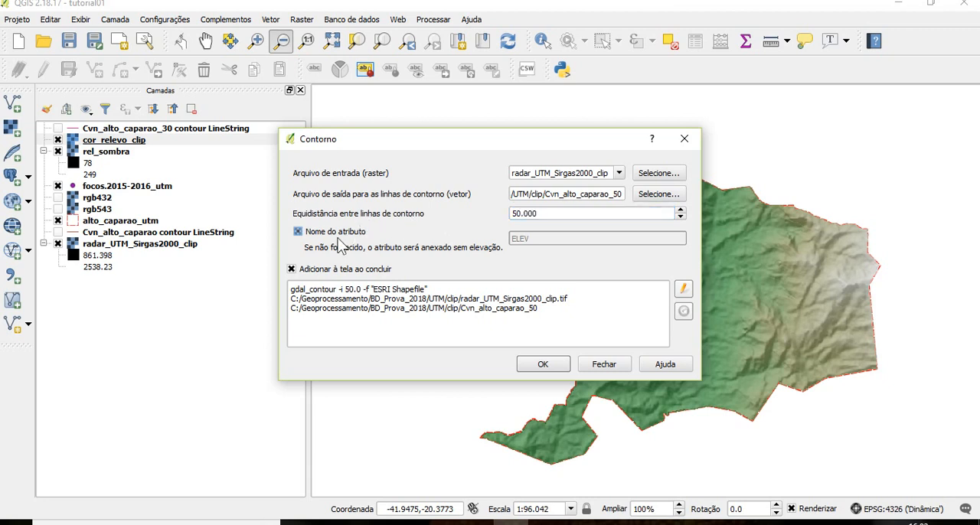
{"action": "left_click", "coordinate": [556, 366]}
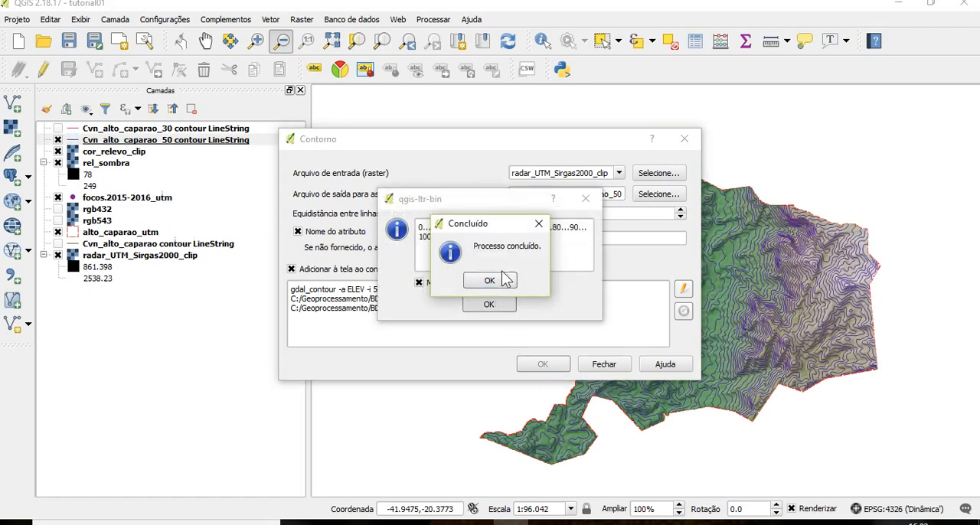
{"action": "left_click", "coordinate": [501, 281]}
{"action": "left_click", "coordinate": [494, 305]}
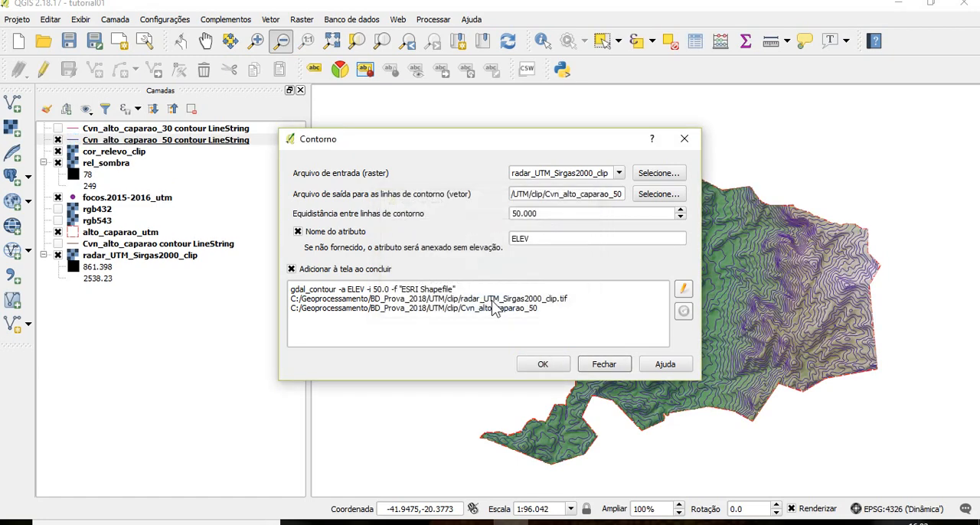
{"action": "left_click", "coordinate": [604, 364]}
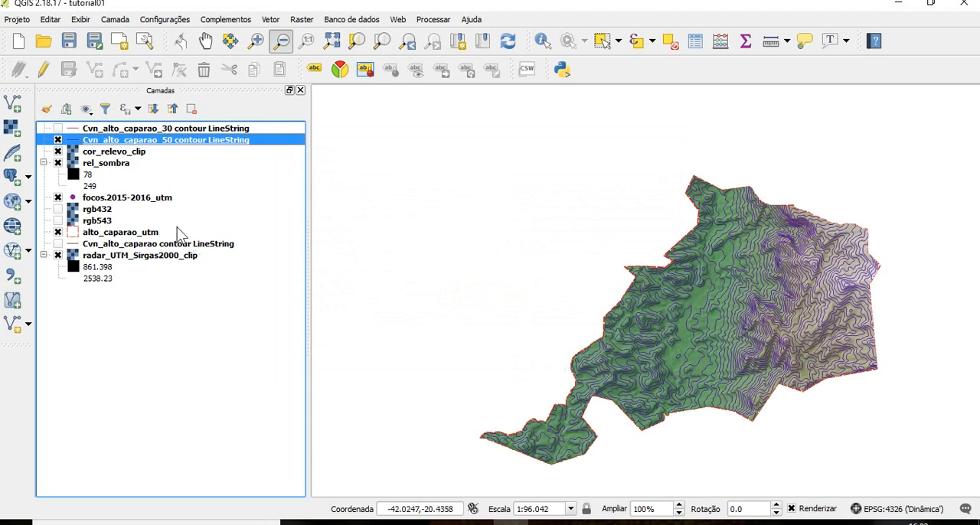
Recolour the simple line of the Cvn_alto_caparao_50 contour layer to a light salmon red (#c7807c)
{"action": "right_click", "coordinate": [131, 146]}
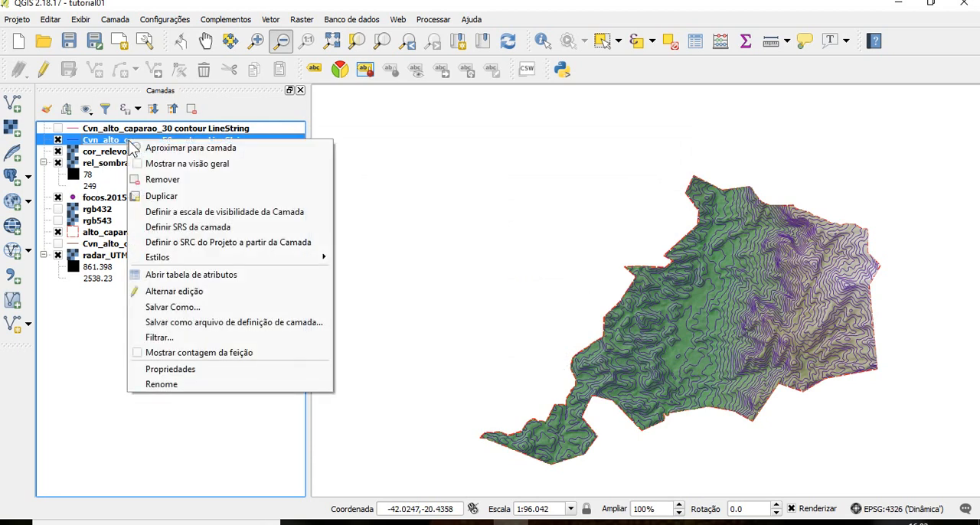
{"action": "left_click", "coordinate": [173, 370]}
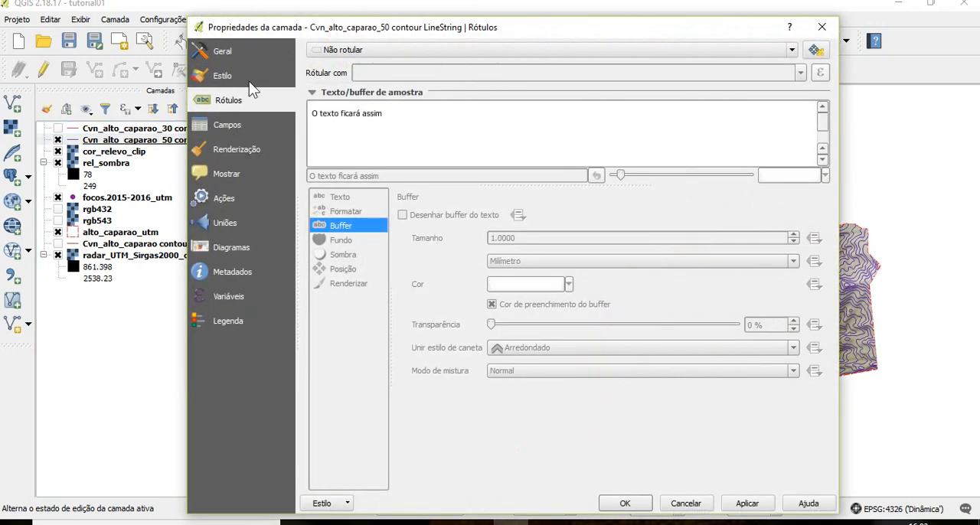
{"action": "left_click", "coordinate": [249, 81]}
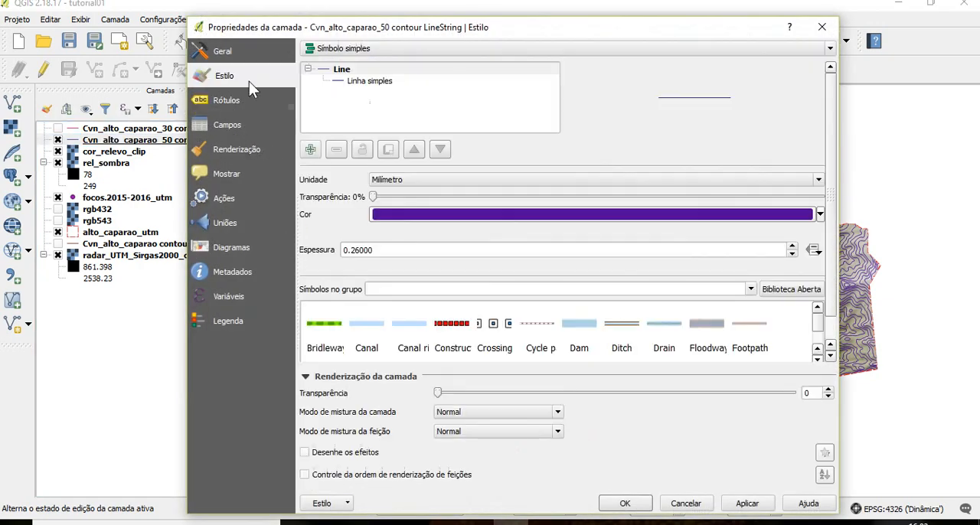
{"action": "left_click", "coordinate": [370, 82]}
{"action": "left_click", "coordinate": [786, 206]}
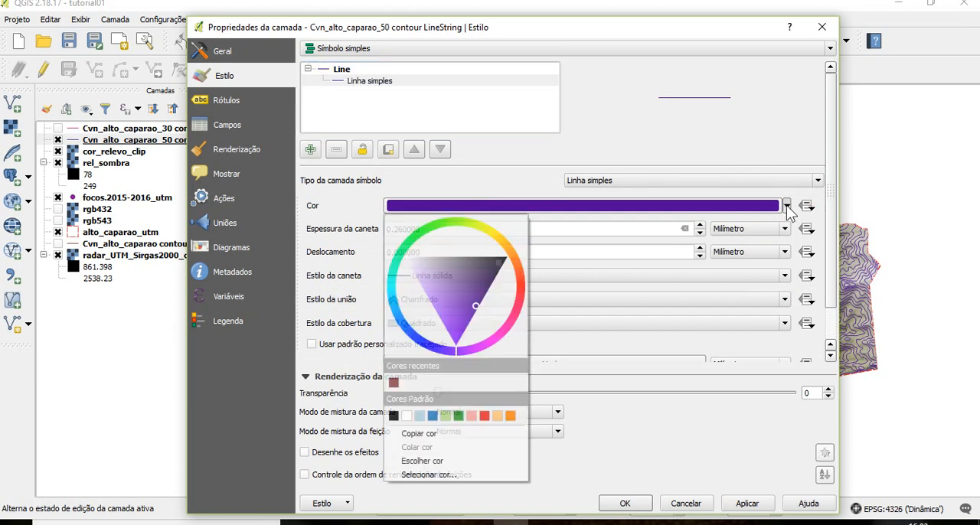
{"action": "left_click", "coordinate": [524, 282]}
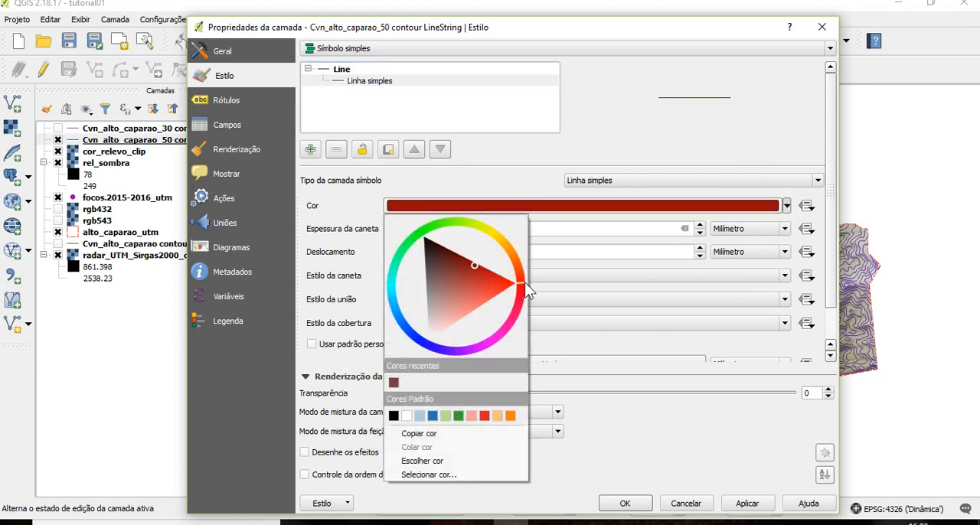
{"action": "left_click", "coordinate": [458, 288]}
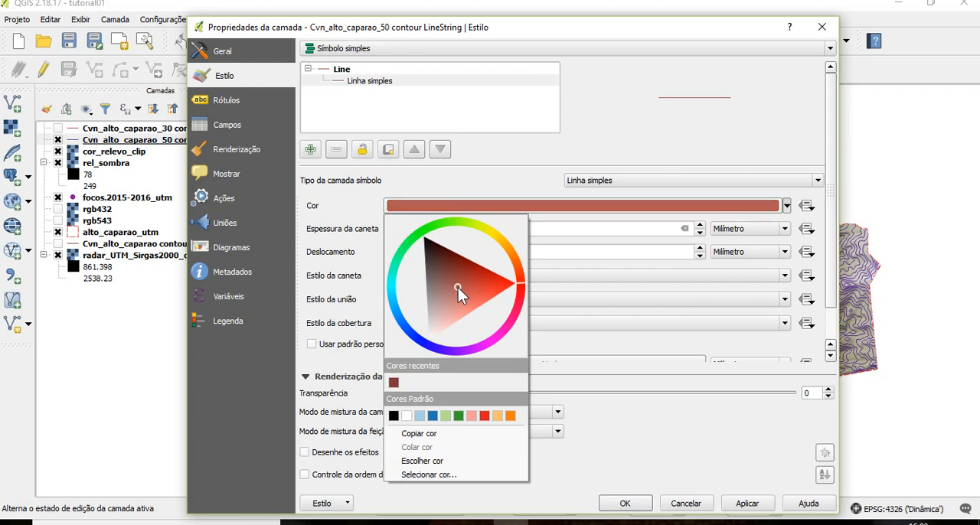
{"action": "left_click", "coordinate": [453, 300]}
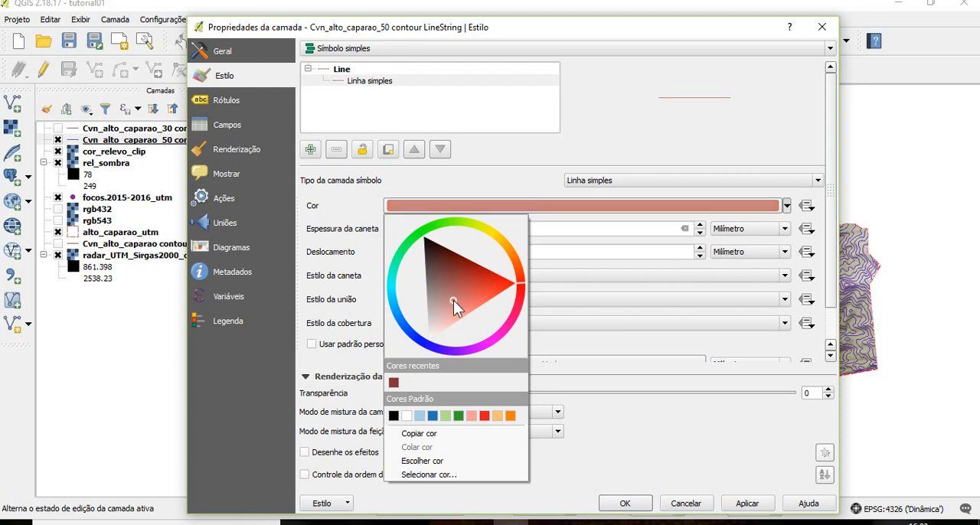
{"action": "left_click", "coordinate": [745, 502]}
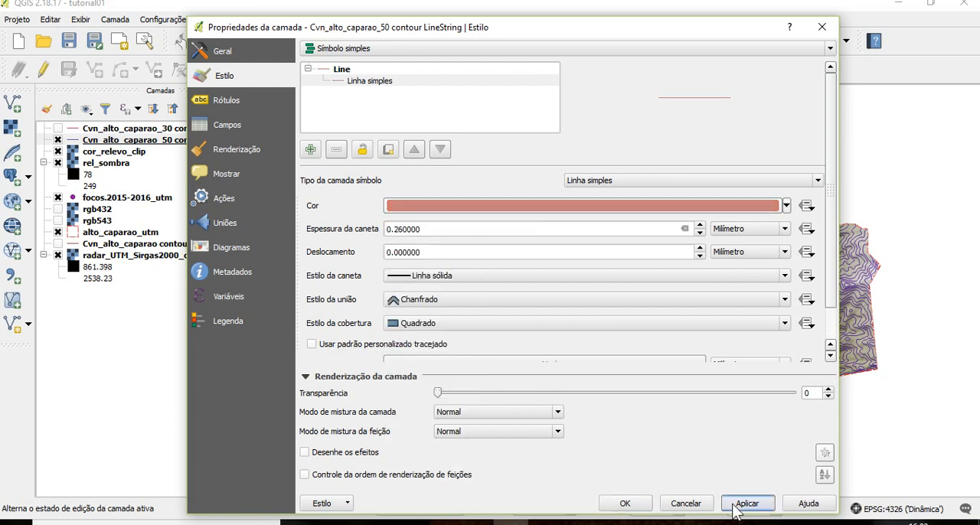
{"action": "left_click", "coordinate": [625, 504]}
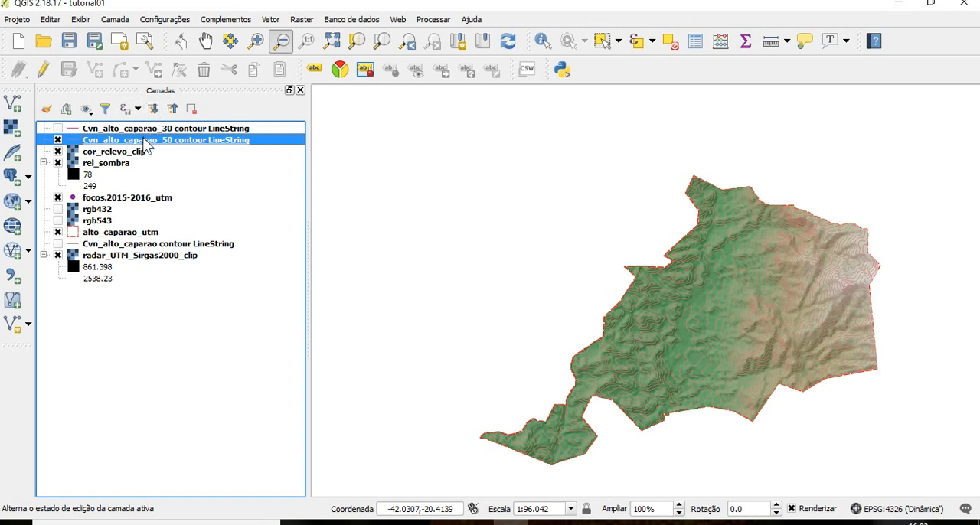
Recolour the Cvn_alto_caparao_50 contour layer's line to bright yellow (#fcf342) and apply the style
{"action": "right_click", "coordinate": [146, 143]}
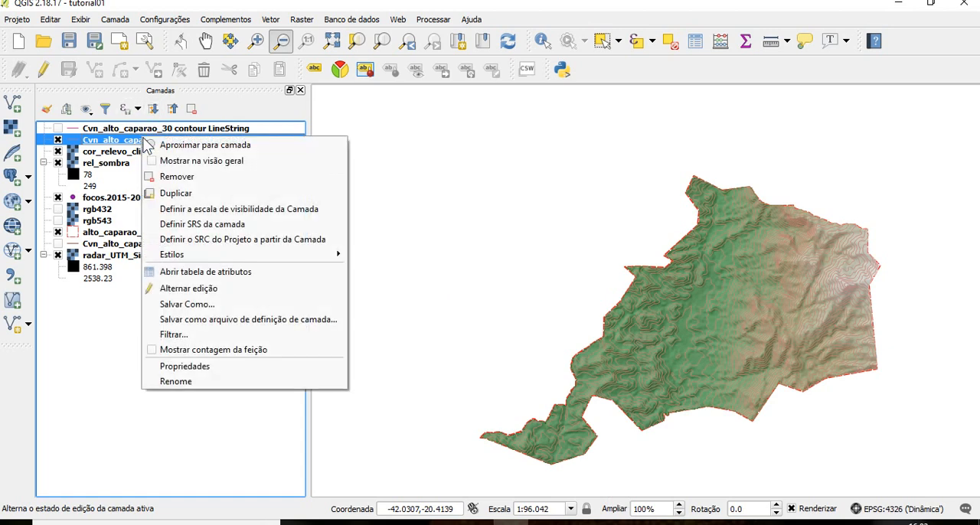
{"action": "left_click", "coordinate": [202, 367]}
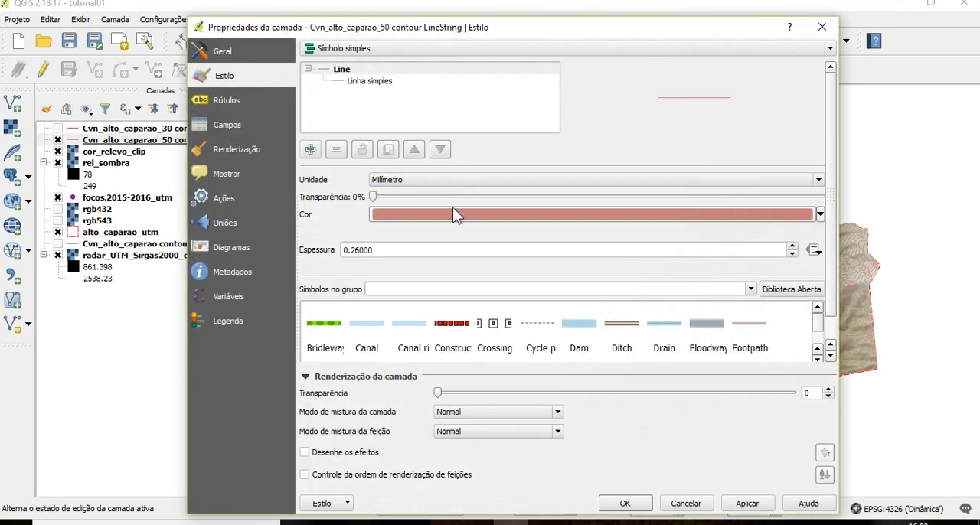
{"action": "left_click", "coordinate": [453, 215]}
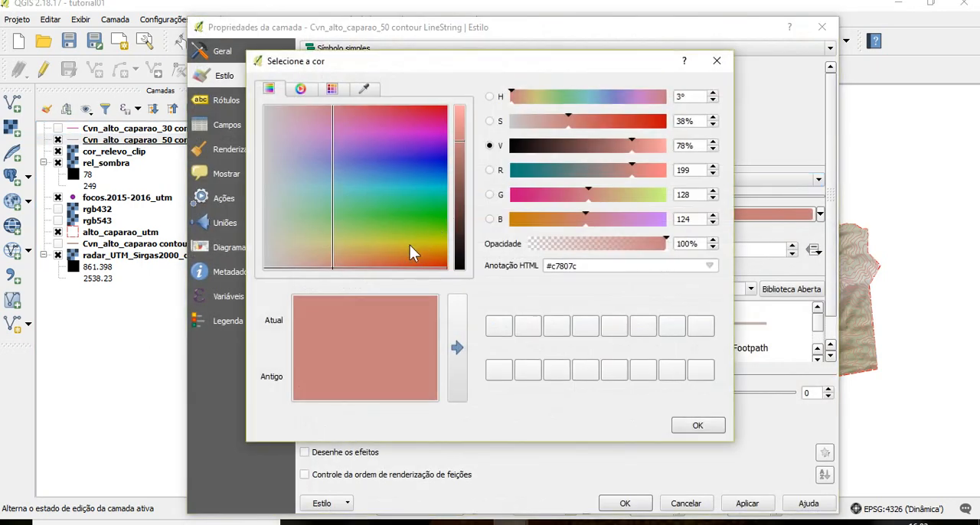
{"action": "left_click", "coordinate": [399, 243]}
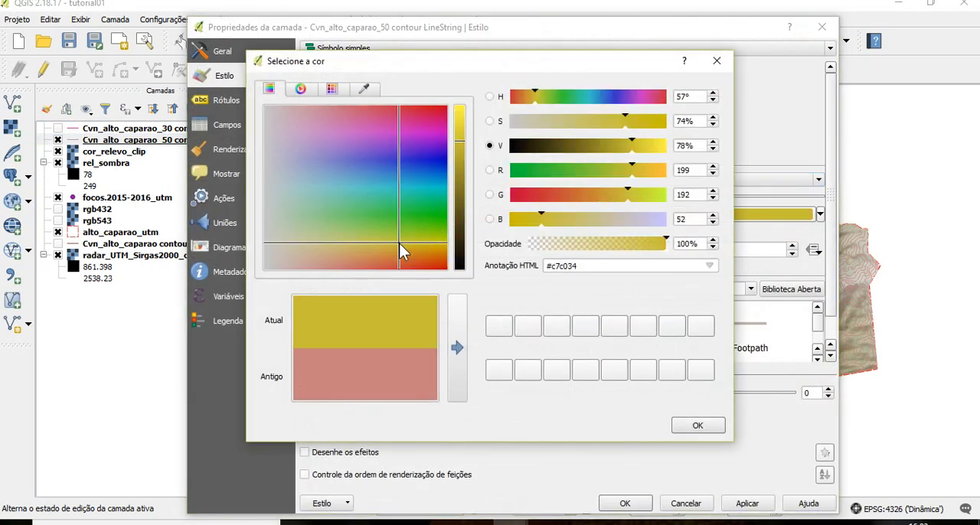
{"action": "left_click", "coordinate": [664, 146]}
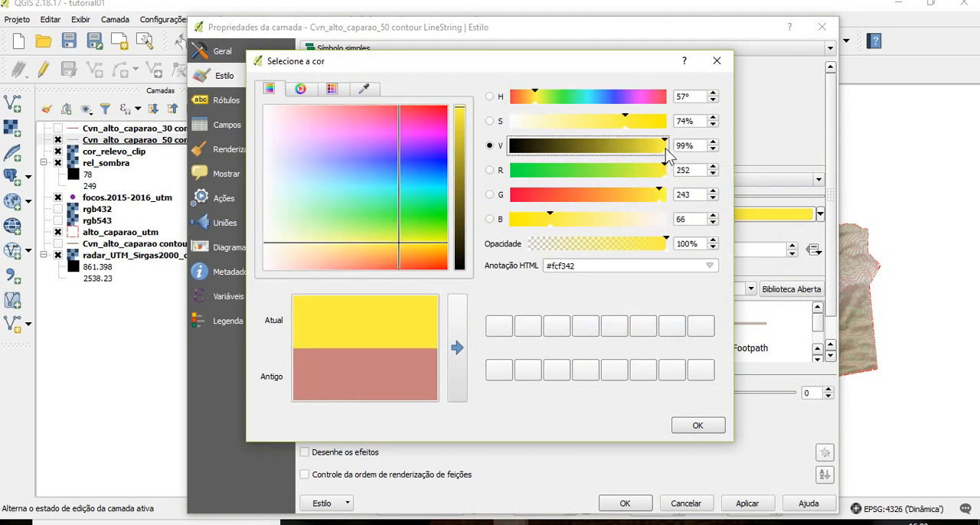
{"action": "left_click", "coordinate": [696, 425]}
{"action": "left_click", "coordinate": [746, 504]}
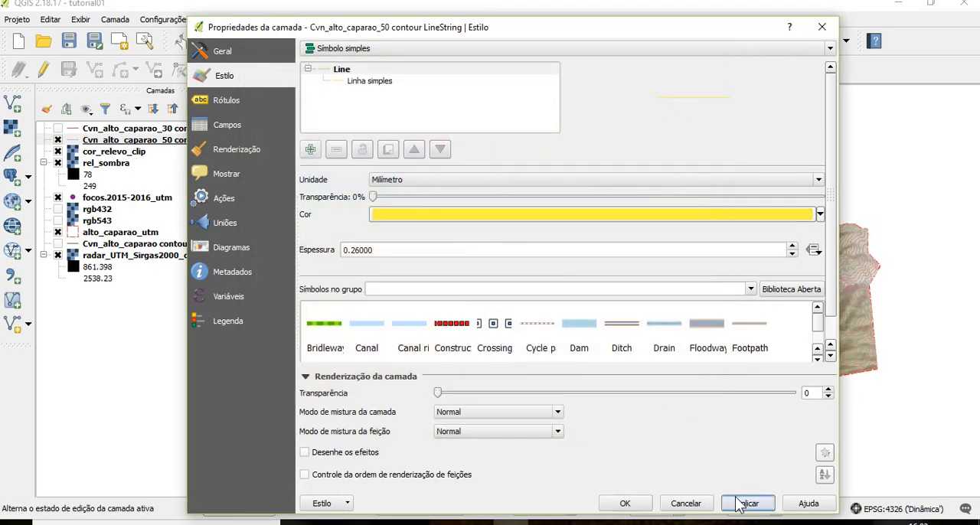
{"action": "left_click", "coordinate": [621, 511]}
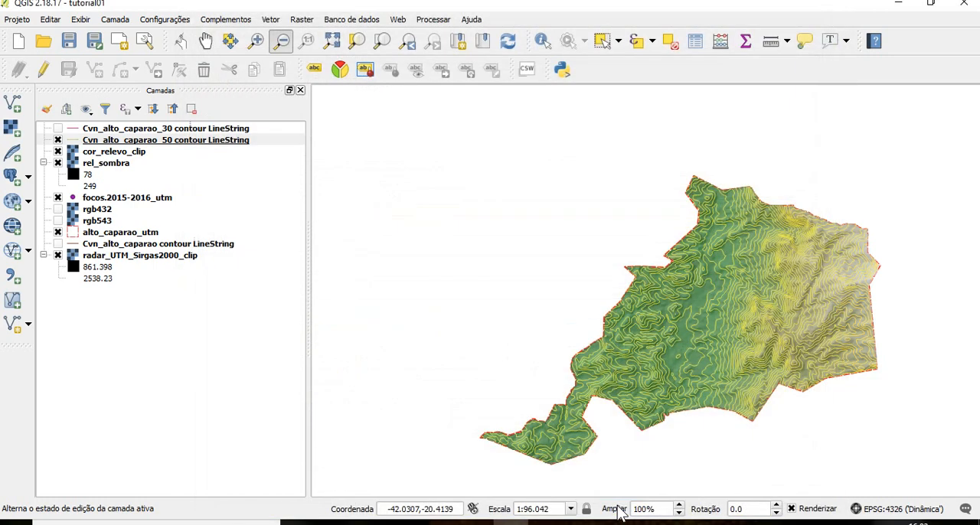
Show the Cvn_alto_caparao_30 contours in place of the 50 m ones for comparison, and leave both contour layers hidden
{"action": "left_click", "coordinate": [57, 128]}
{"action": "left_click", "coordinate": [57, 139]}
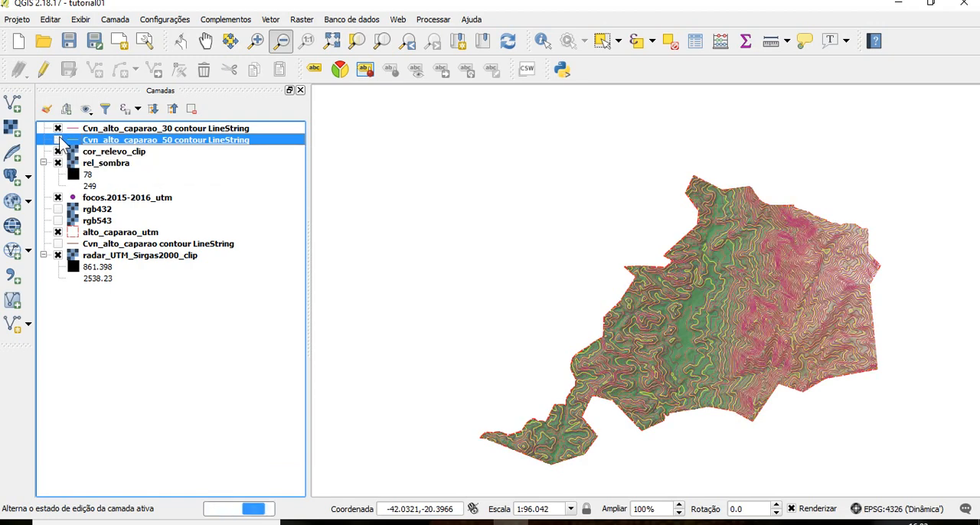
{"action": "left_click", "coordinate": [58, 127]}
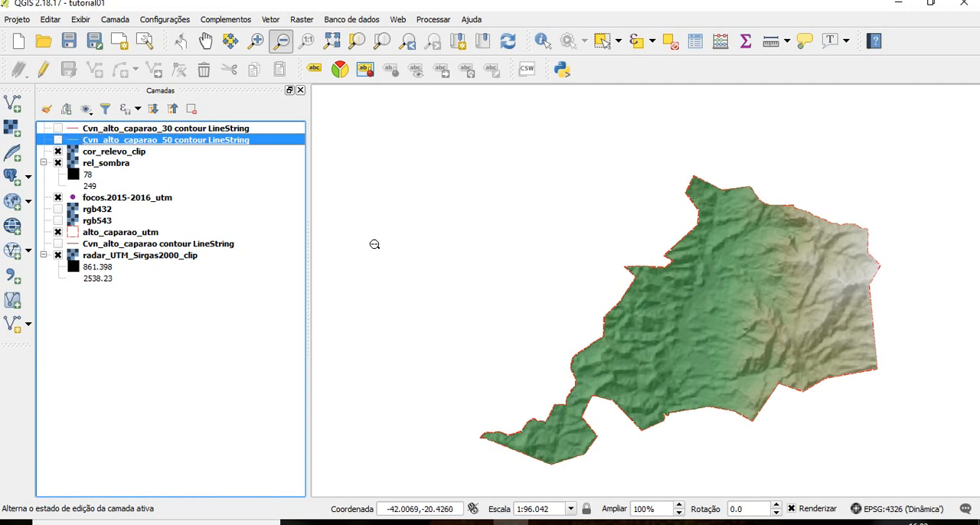
Place focos.2015-2016_utm above all other layers, and display rgb432 with cor_relevo_clip and rel_sombra hidden
{"action": "left_click_drag", "start_coordinate": [140, 201], "coordinate": [143, 129]}
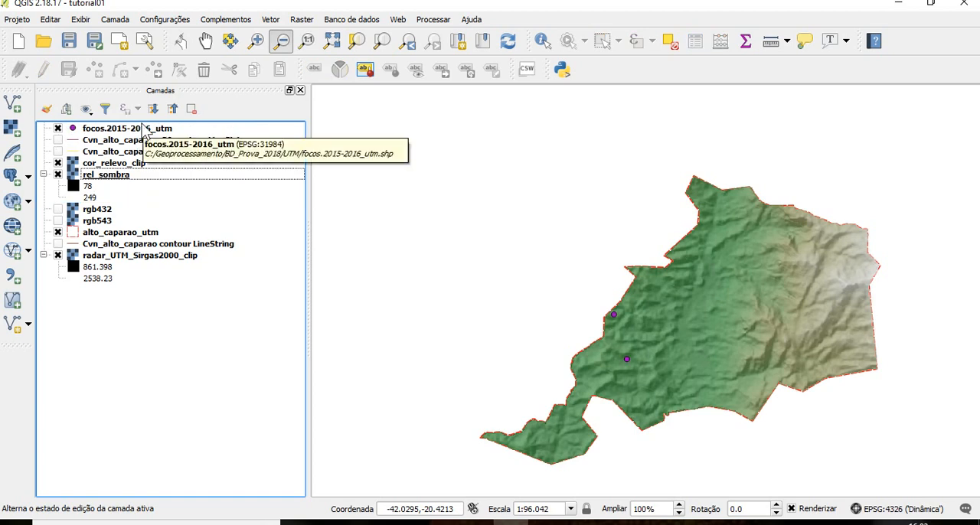
{"action": "left_click", "coordinate": [61, 210]}
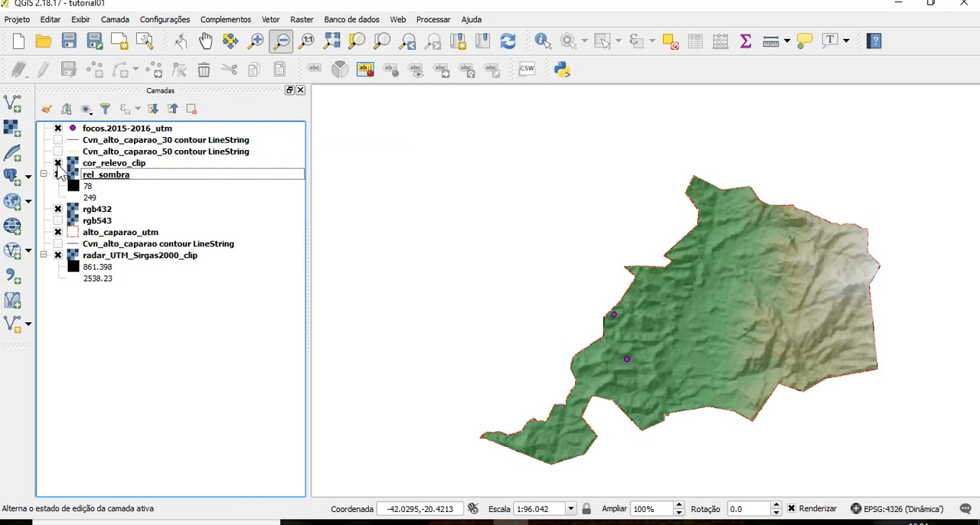
{"action": "left_click", "coordinate": [58, 163]}
{"action": "left_click", "coordinate": [64, 176]}
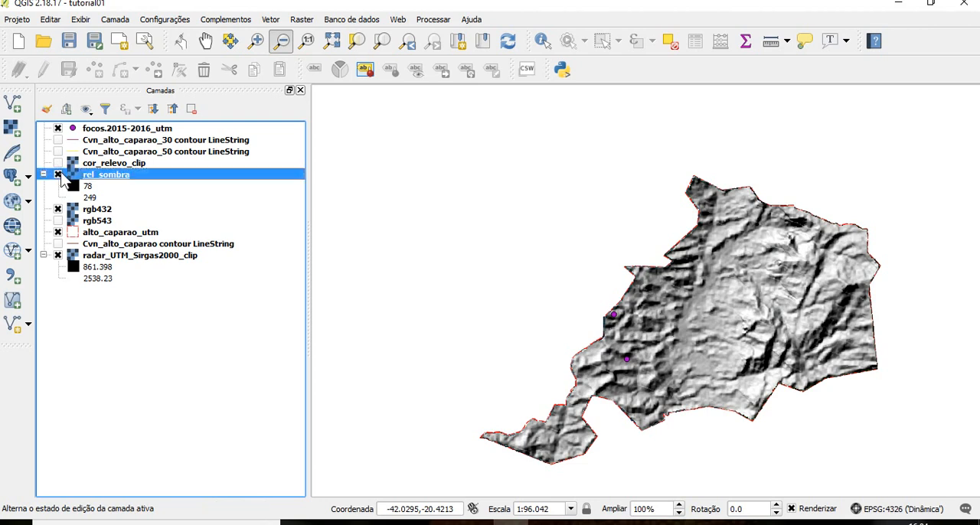
{"action": "left_click", "coordinate": [58, 174]}
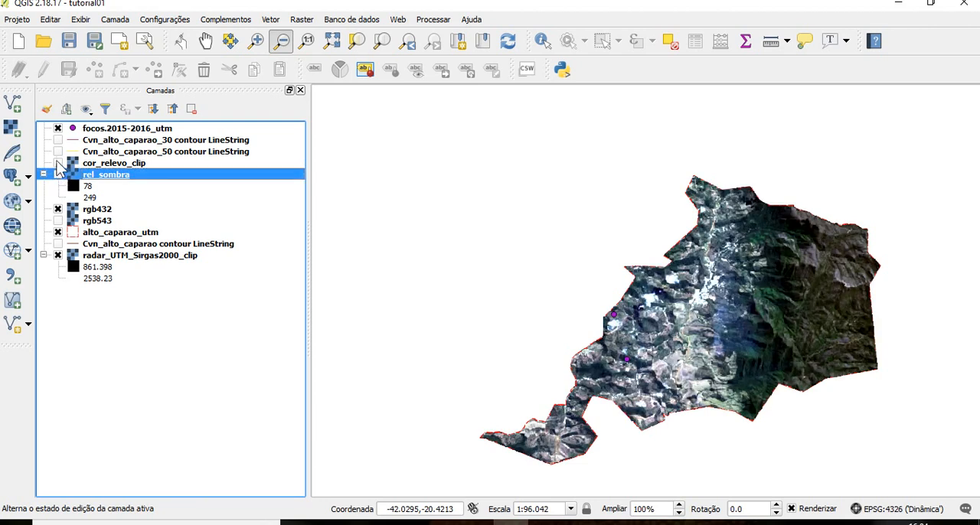
Toggle the visibility of cor_relevo_clip to compare the colour relief with the rgb432 image, leaving the relief hidden
{"action": "left_click", "coordinate": [65, 152]}
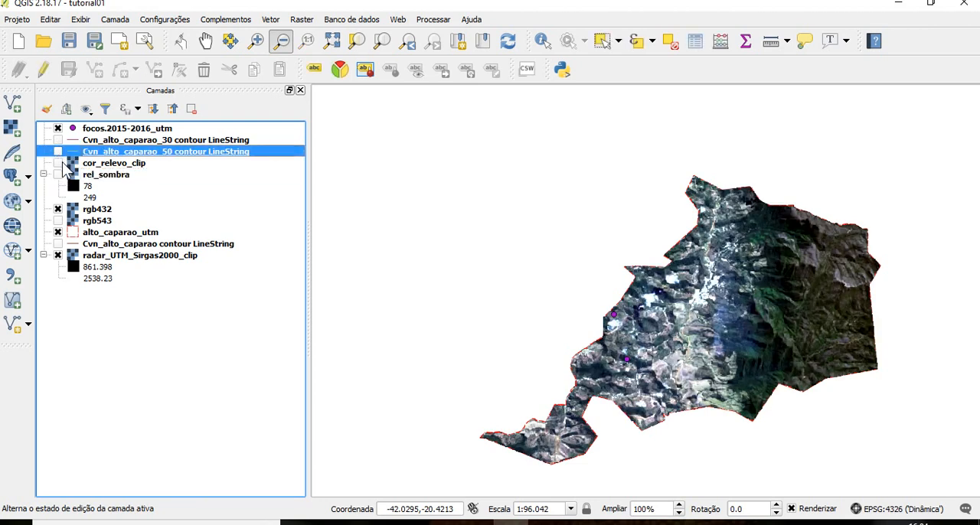
{"action": "left_click", "coordinate": [59, 163]}
{"action": "left_click", "coordinate": [59, 163]}
{"action": "left_click", "coordinate": [59, 163]}
{"action": "left_click", "coordinate": [59, 163]}
{"action": "left_click", "coordinate": [59, 163]}
{"action": "left_click", "coordinate": [59, 164]}
{"action": "left_click", "coordinate": [477, 524]}
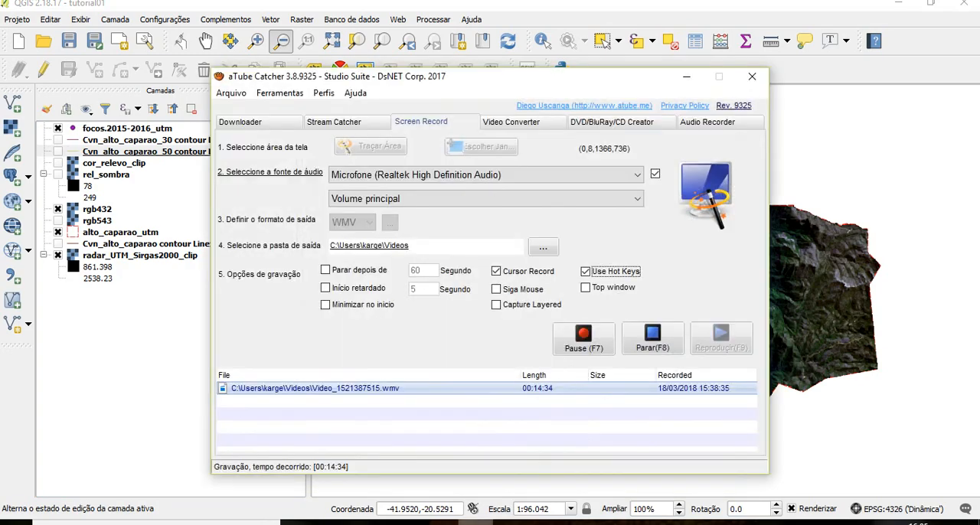